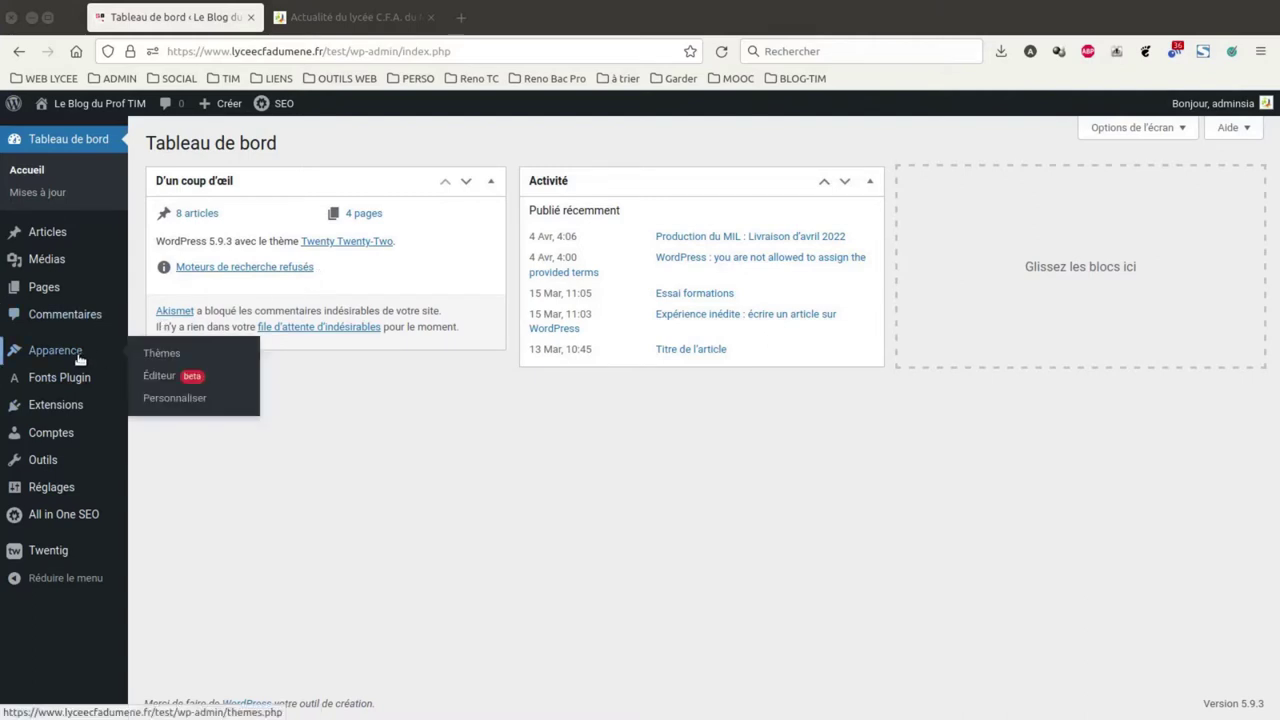
Open the site editor and expand the navigation menu in the site header
{"action": "left_click", "coordinate": [165, 385]}
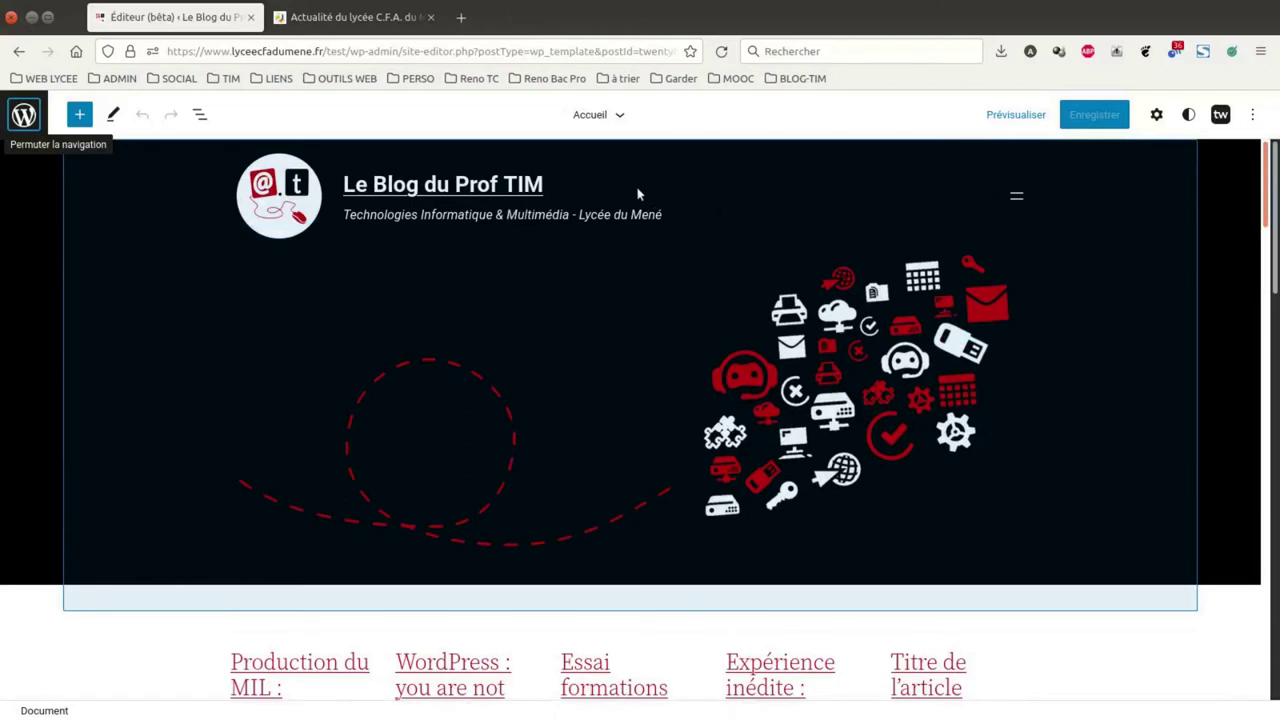
{"action": "left_click", "coordinate": [1013, 196]}
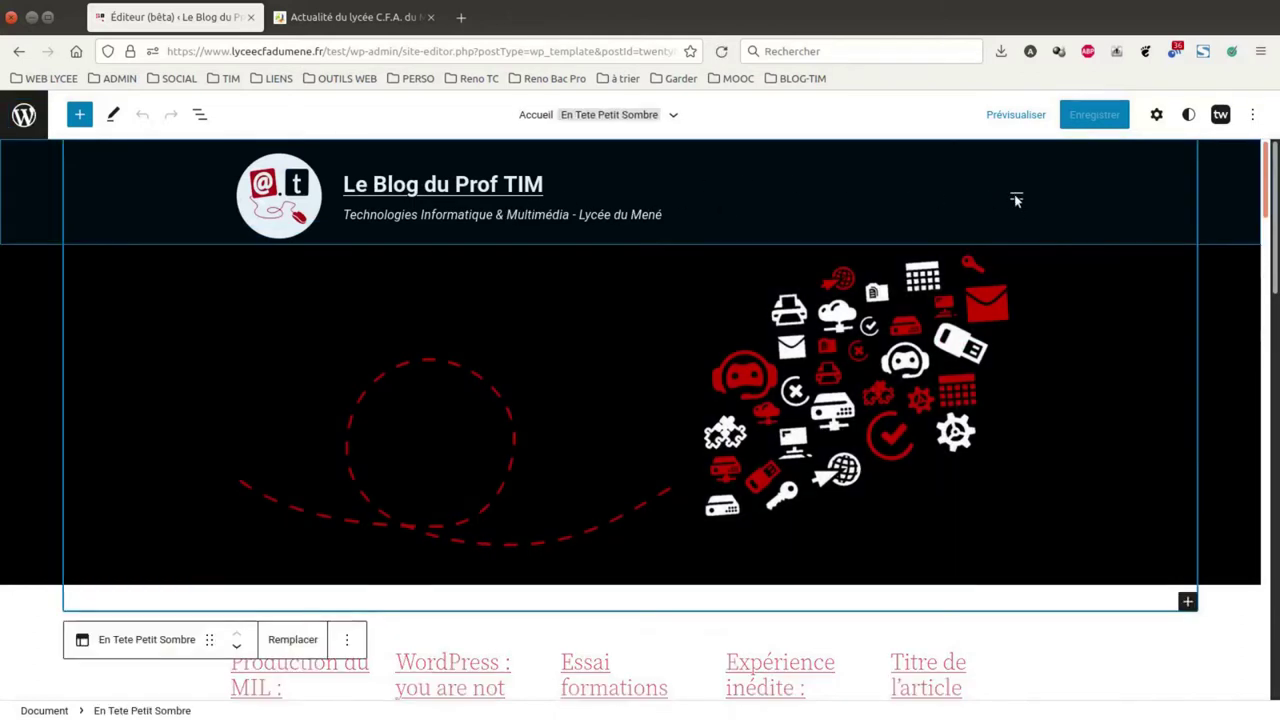
{"action": "left_click", "coordinate": [1017, 200]}
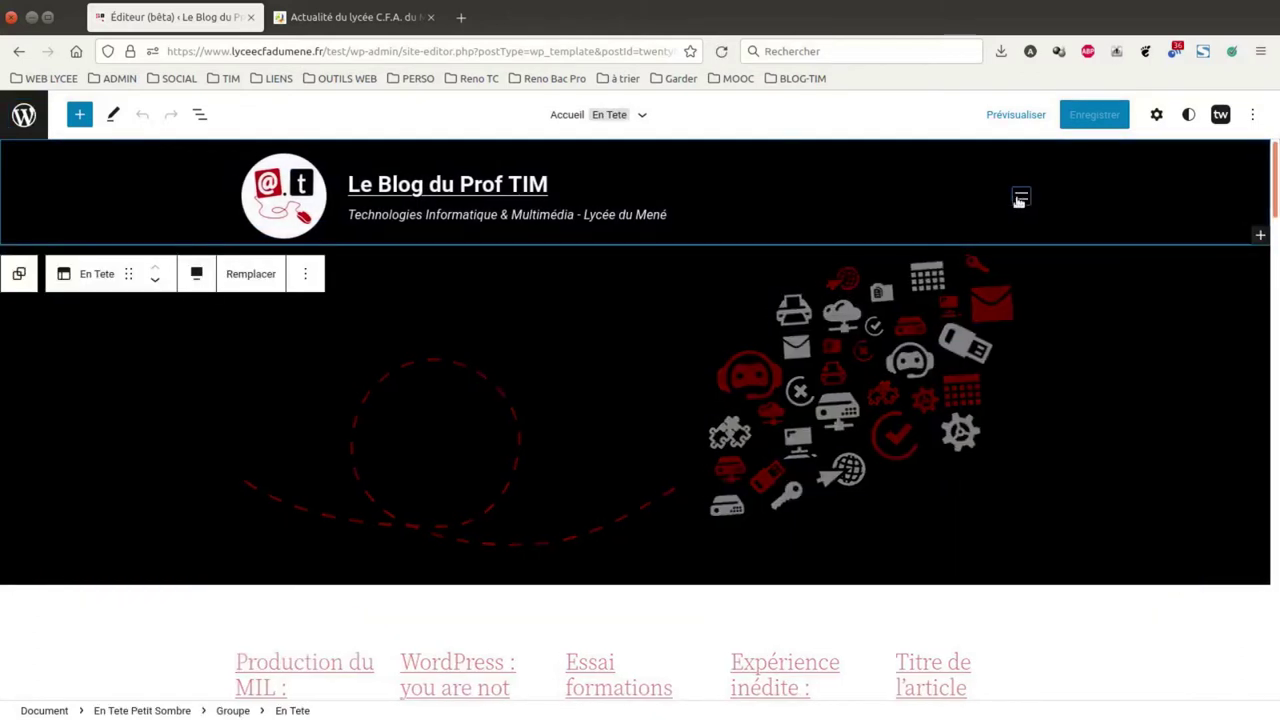
{"action": "left_click", "coordinate": [1020, 199]}
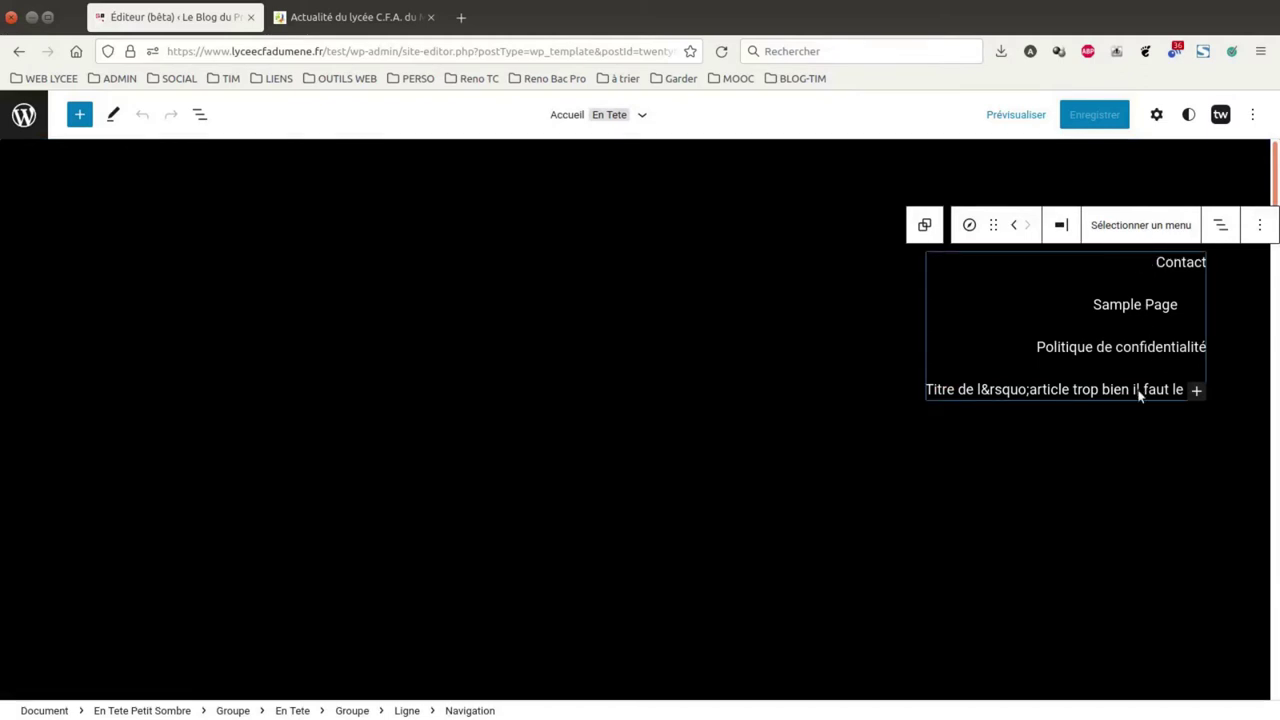
Convert the header menu's automatic page list into individual editable links
{"action": "left_click", "coordinate": [1181, 264]}
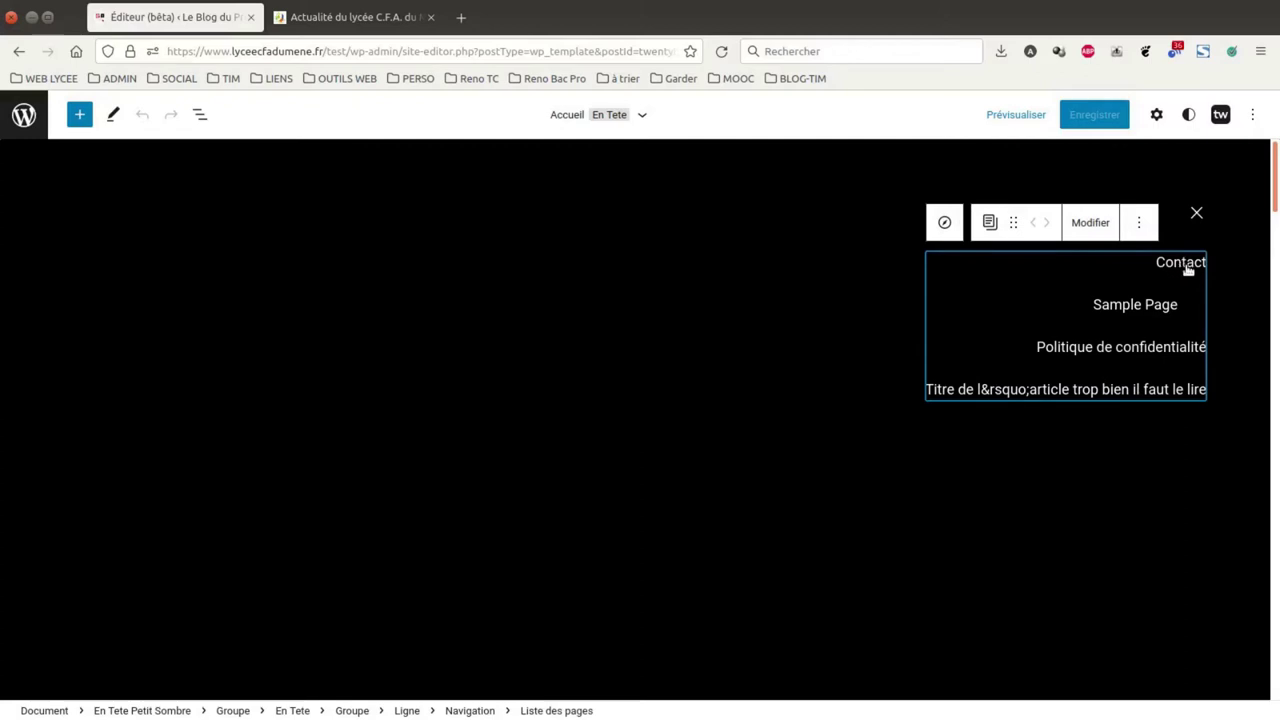
{"action": "left_click", "coordinate": [1098, 222]}
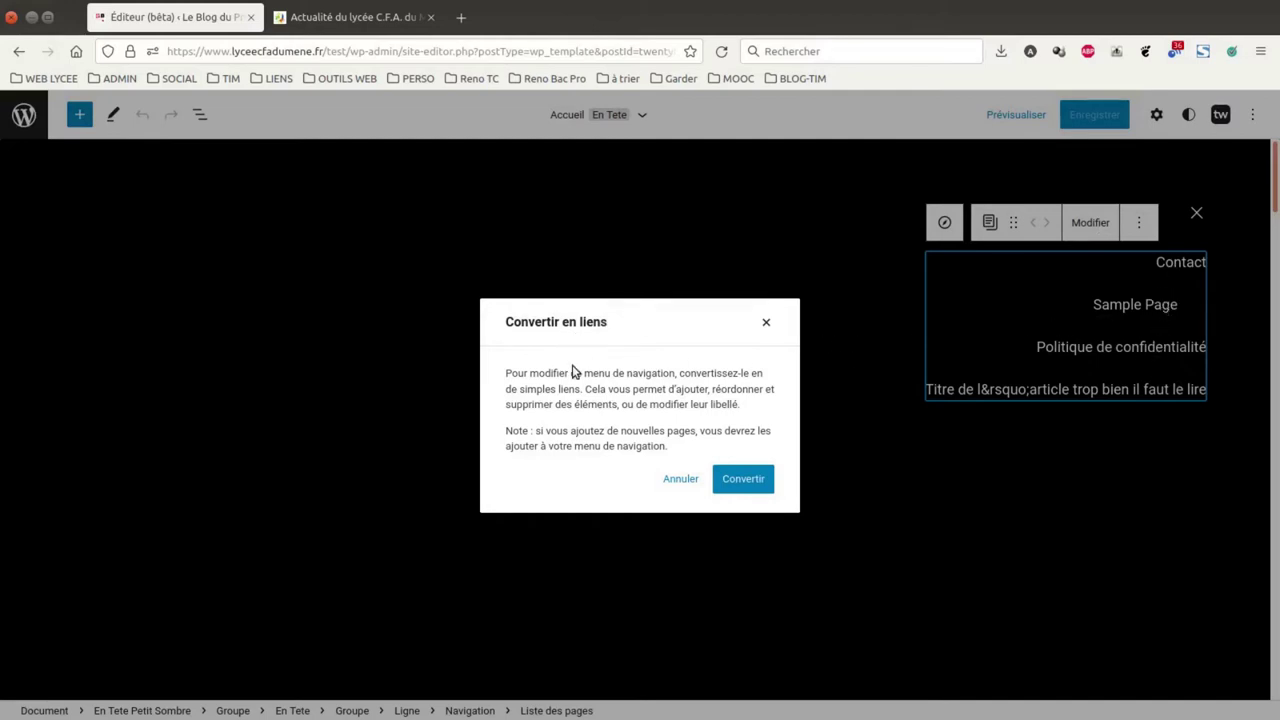
{"action": "left_click", "coordinate": [748, 484]}
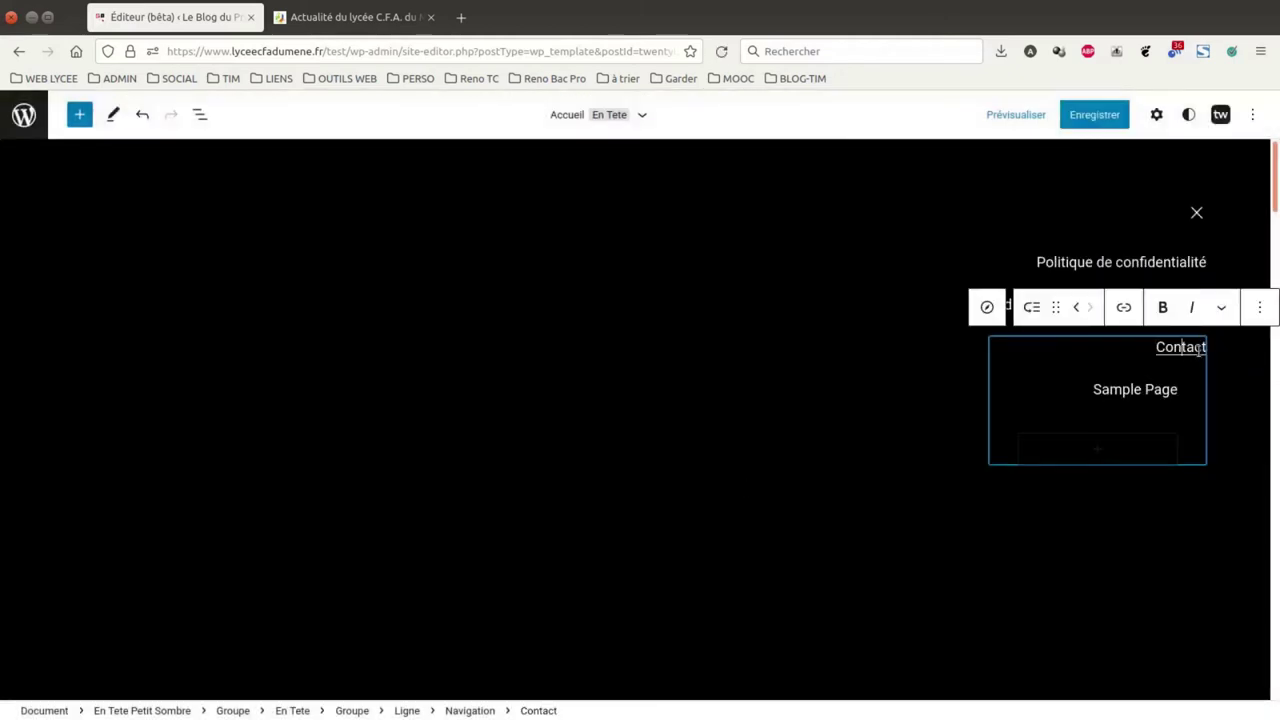
Rename the Contact menu item as "Contactez moi"
{"action": "left_click", "coordinate": [1127, 309]}
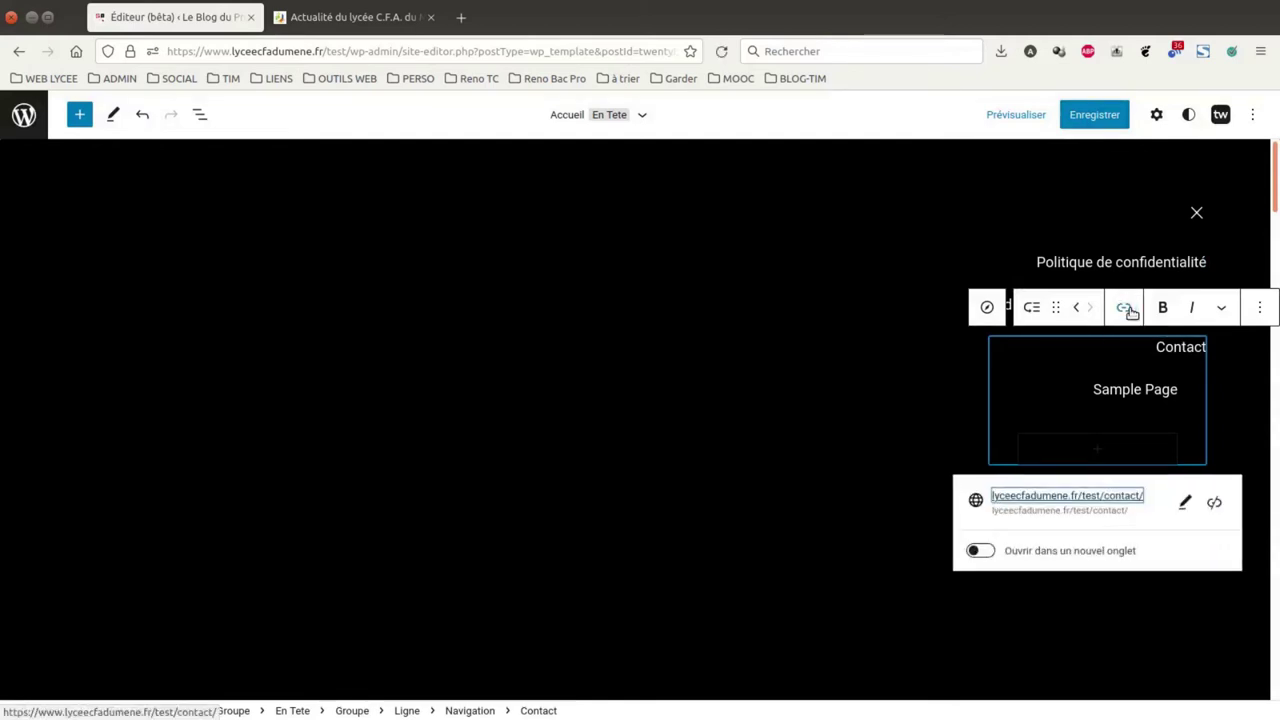
{"action": "left_click", "coordinate": [1180, 347]}
{"action": "left_click_drag", "start_coordinate": [1186, 347], "coordinate": [1203, 351]}
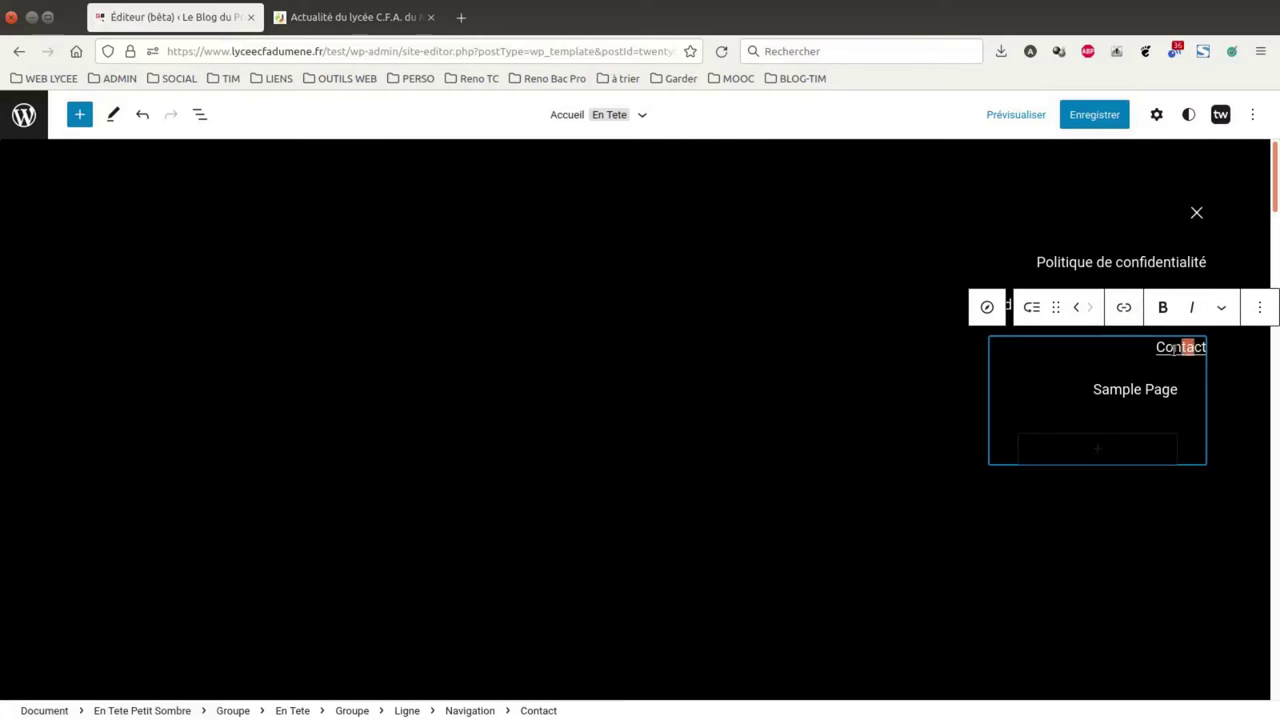
{"action": "left_click", "coordinate": [1165, 347]}
{"action": "type", "text": "ez "}
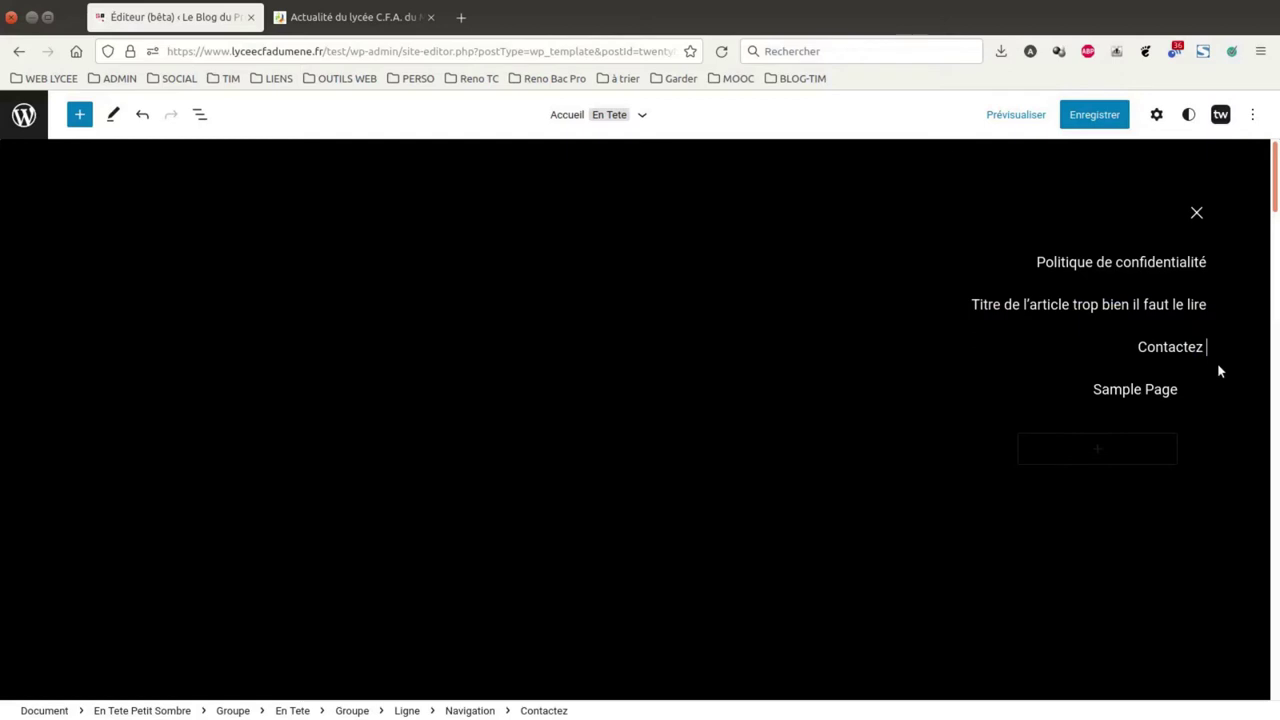
{"action": "type", "text": "moi"}
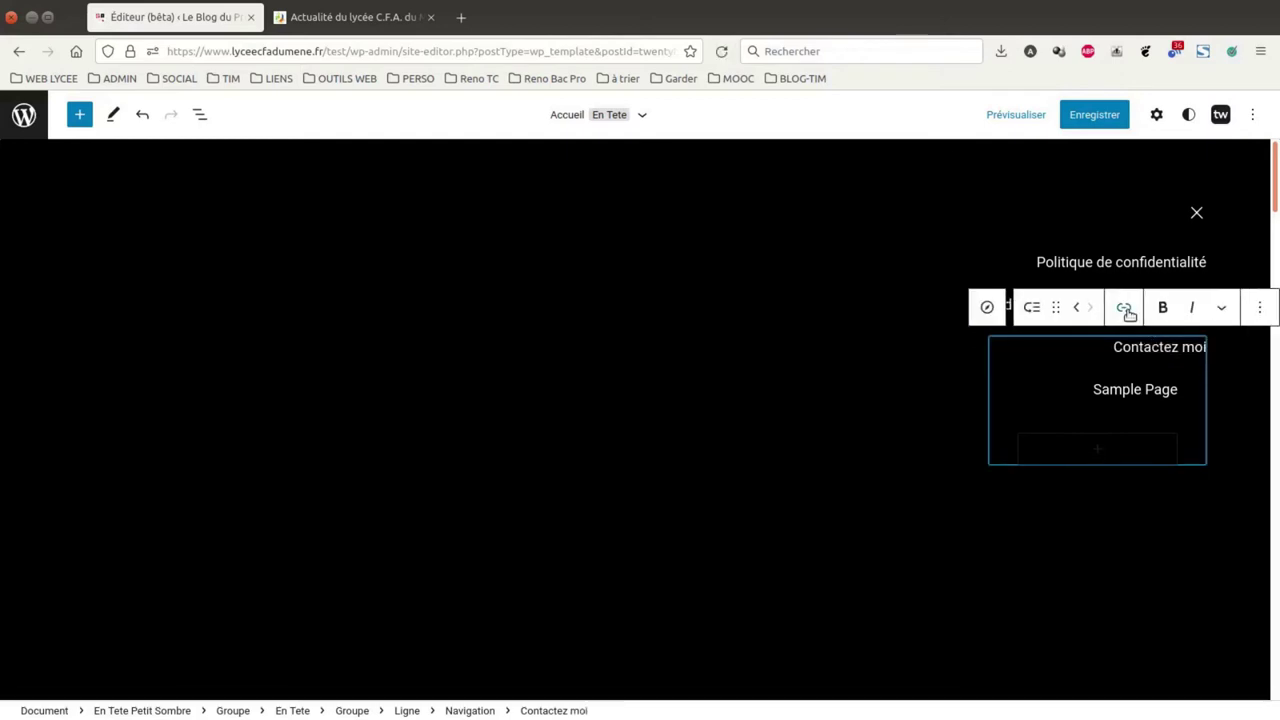
Examine the link address and new-tab option of the "Contactez moi" menu item
{"action": "left_click", "coordinate": [1124, 307]}
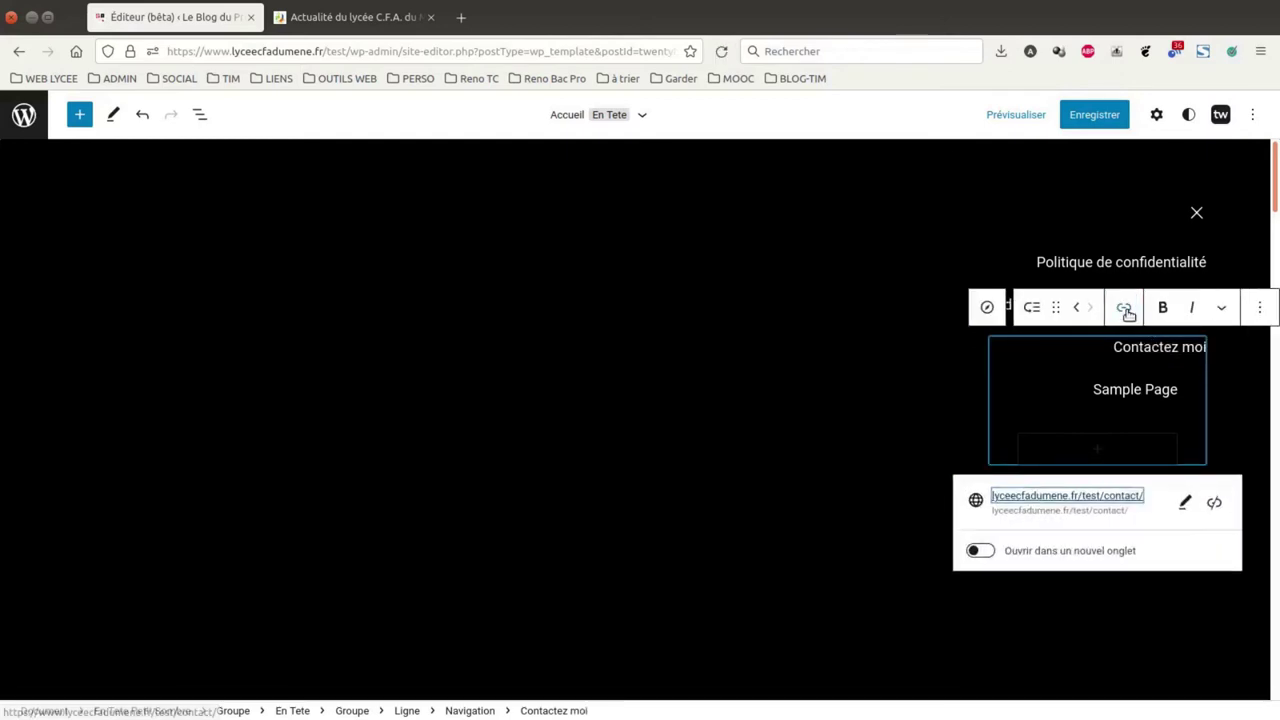
{"action": "left_click", "coordinate": [1184, 502]}
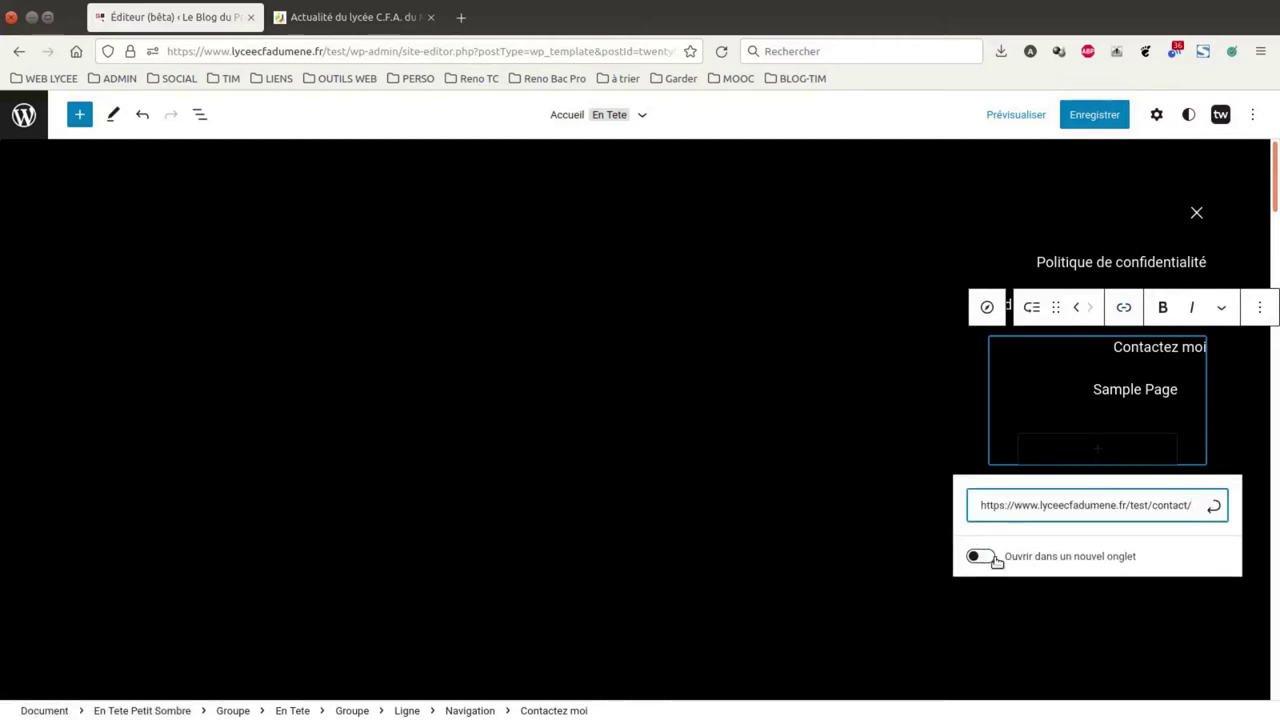
{"action": "left_click", "coordinate": [1214, 506]}
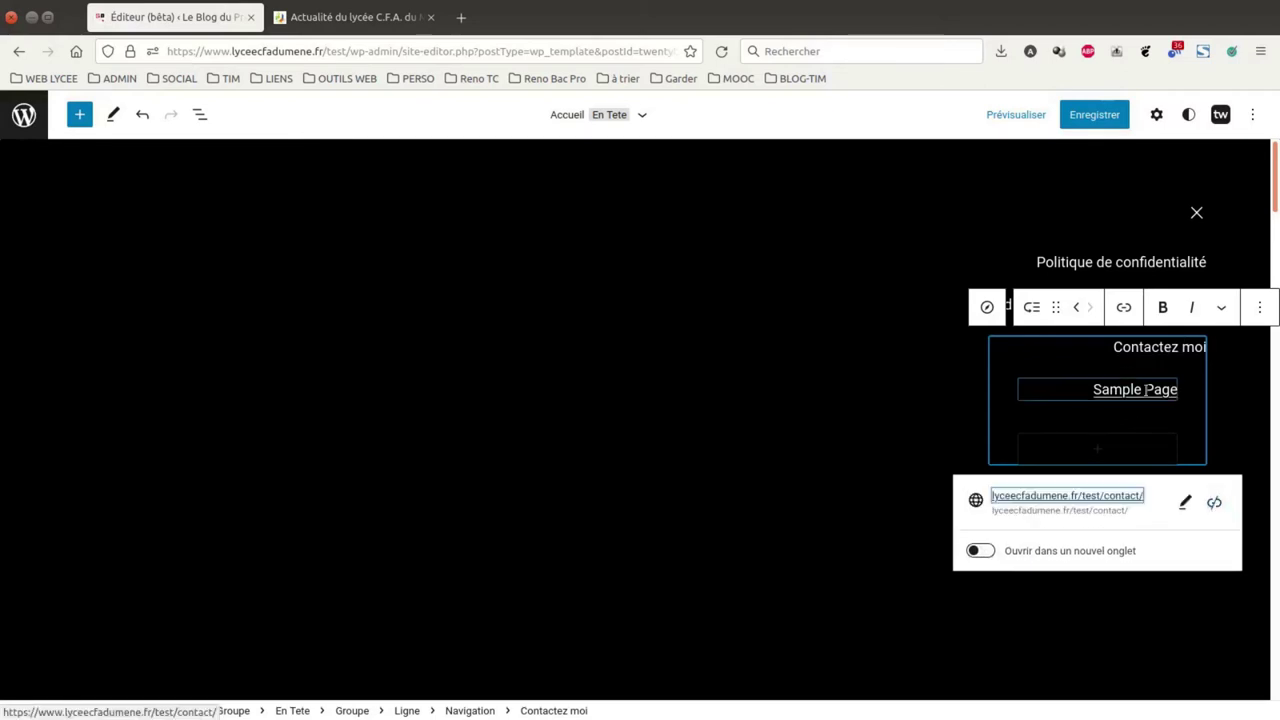
Rename the Sample Page submenu item as "Page test"
{"action": "left_click", "coordinate": [1187, 406]}
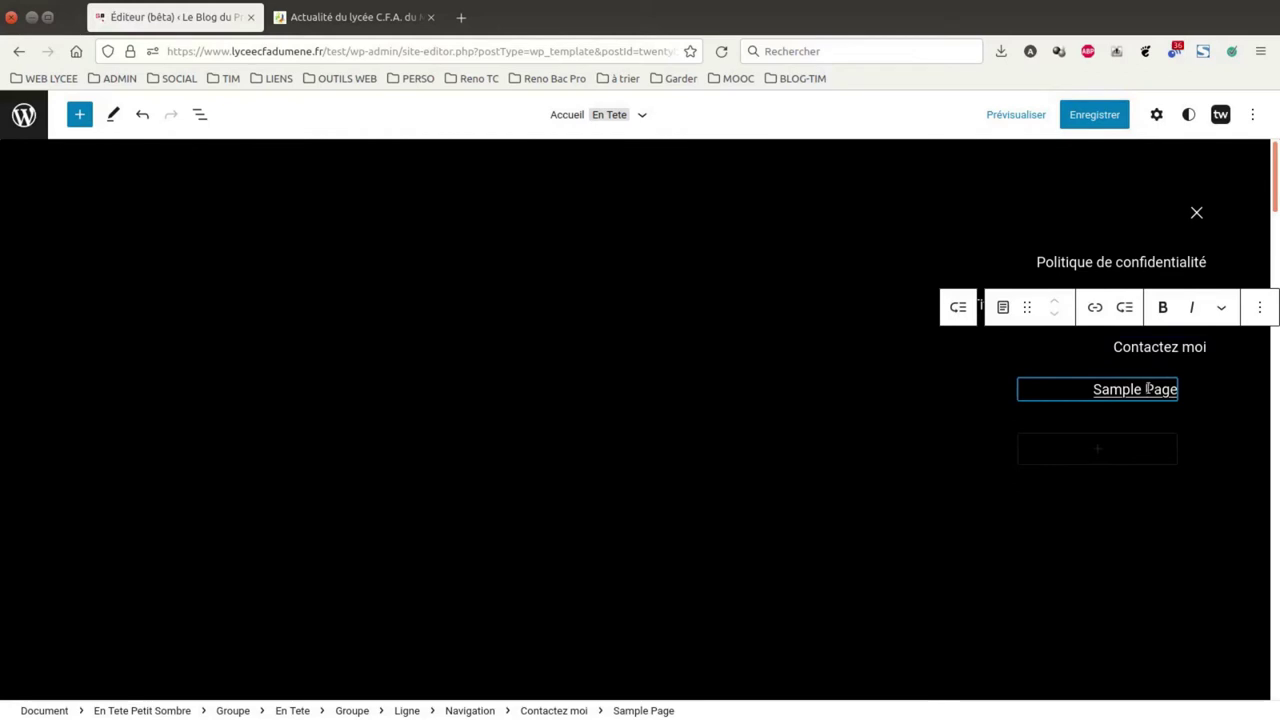
{"action": "left_click_drag", "start_coordinate": [1145, 389], "coordinate": [1094, 389]}
{"action": "key", "text": "BackSpace"}
{"action": "key", "text": "BackSpace"}
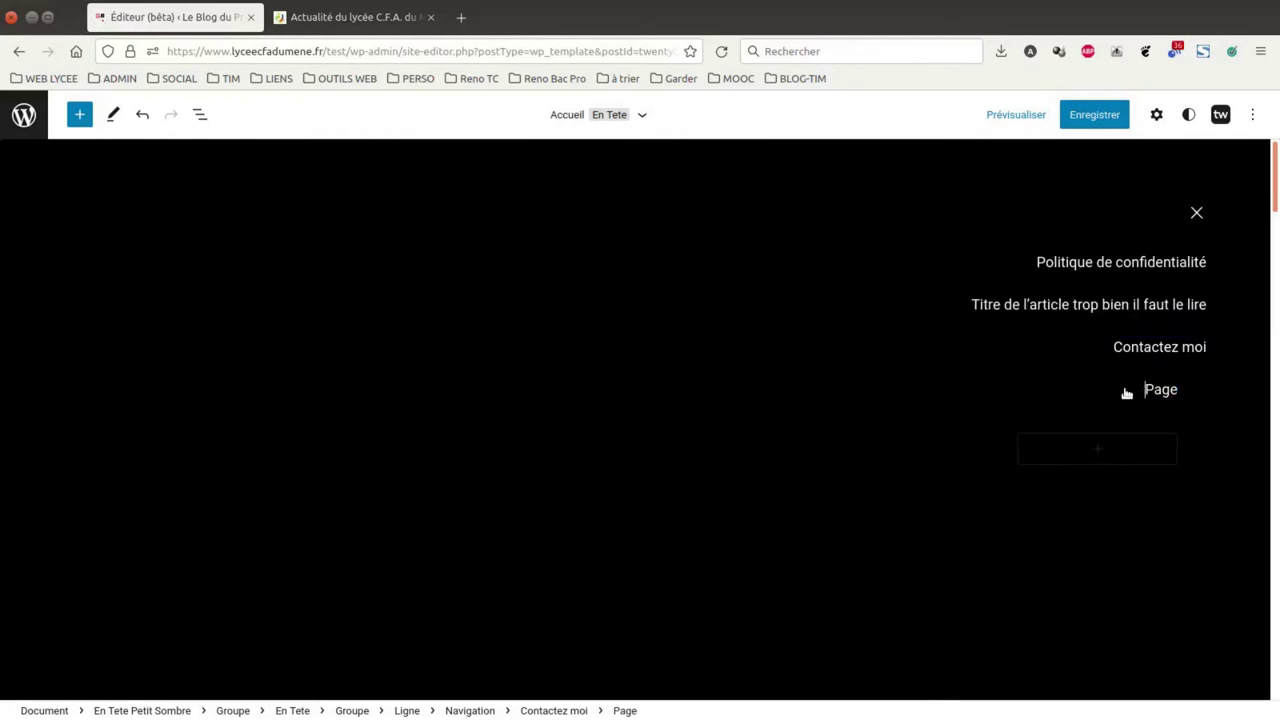
{"action": "key", "text": "Right"}
{"action": "key", "text": "Right"}
{"action": "type", "text": "test"}
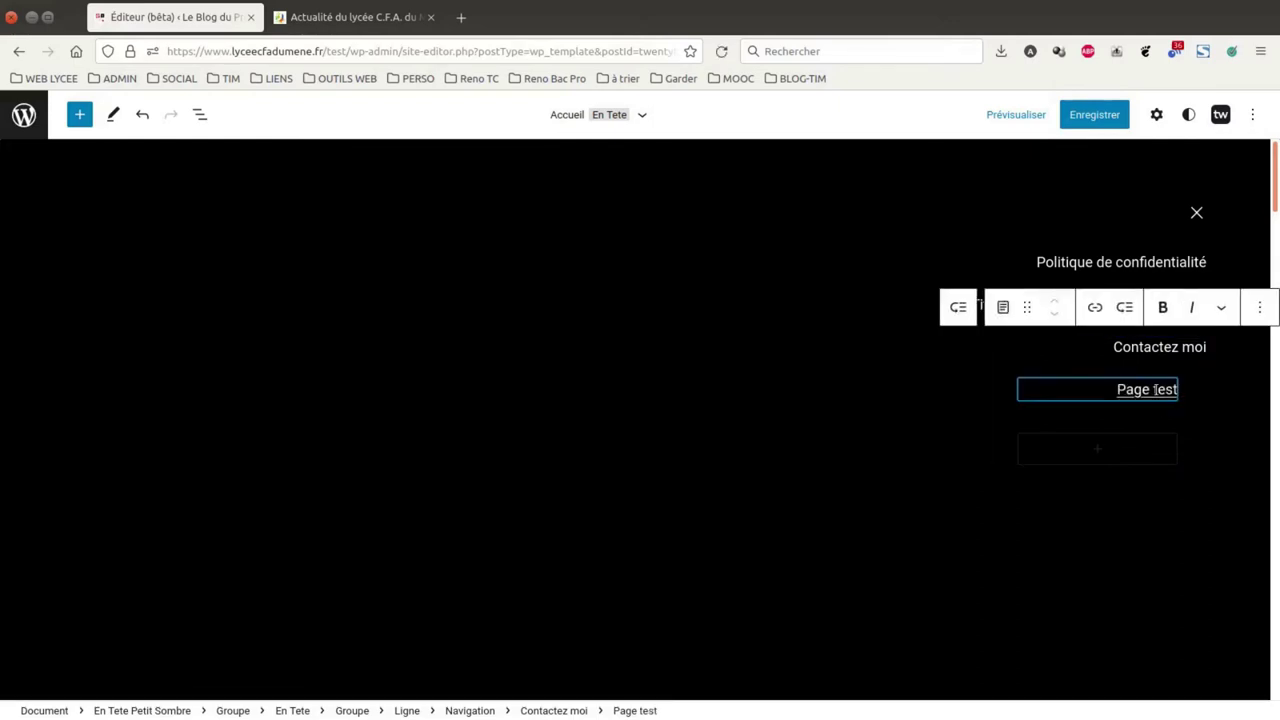
{"action": "left_click", "coordinate": [1157, 374]}
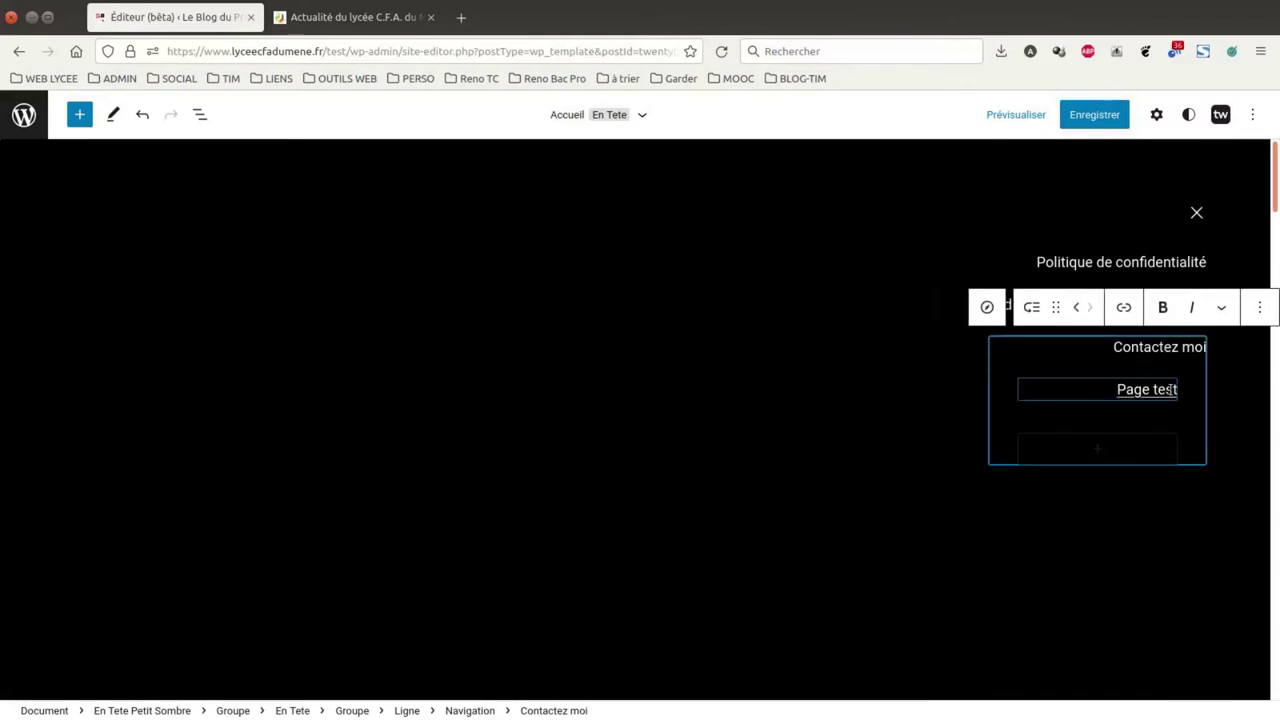
{"action": "left_click", "coordinate": [1225, 389]}
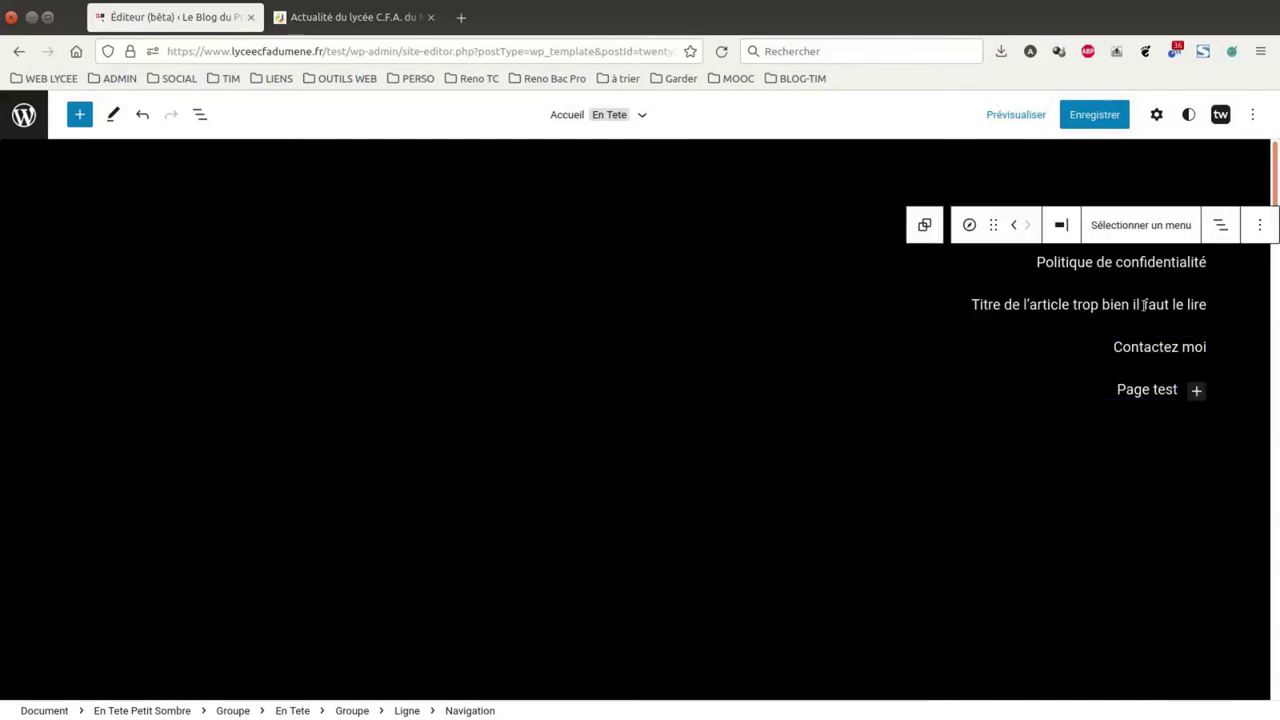
Shorten the article menu item's label to "Titre de l'article" and check its link address
{"action": "left_click", "coordinate": [1090, 305]}
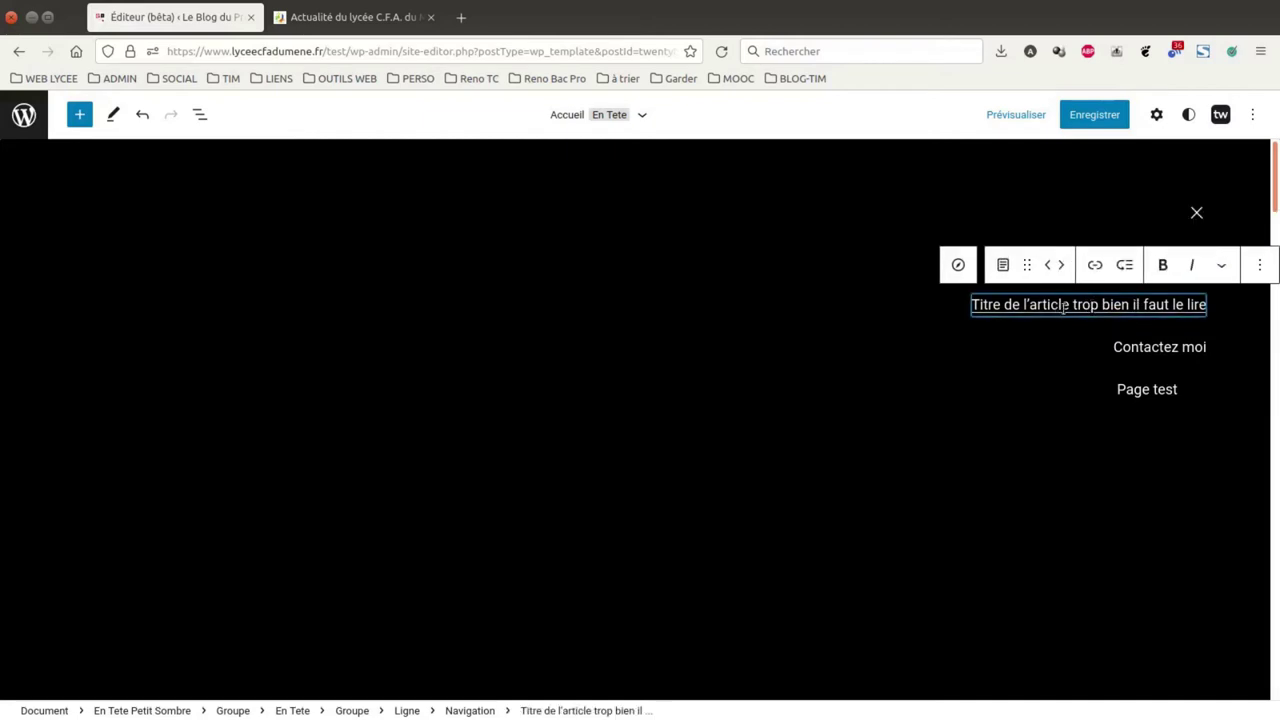
{"action": "left_click_drag", "start_coordinate": [1070, 304], "coordinate": [1207, 305]}
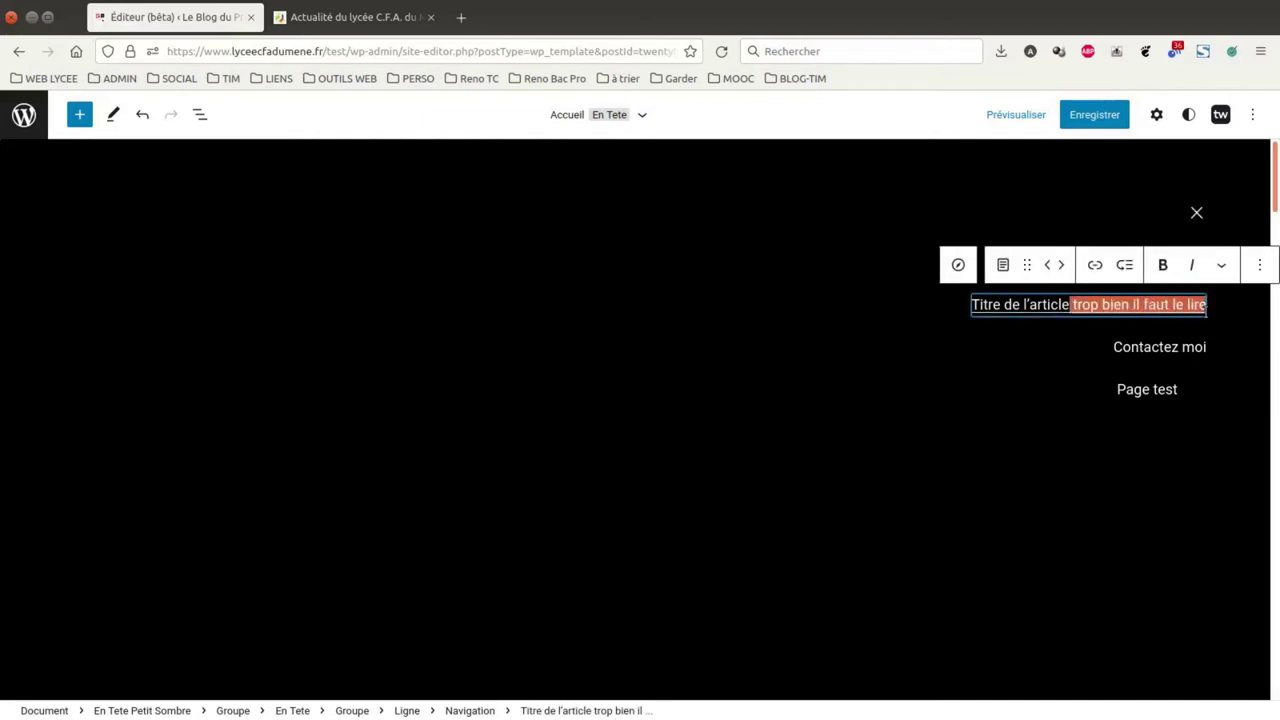
{"action": "key", "text": "BackSpace"}
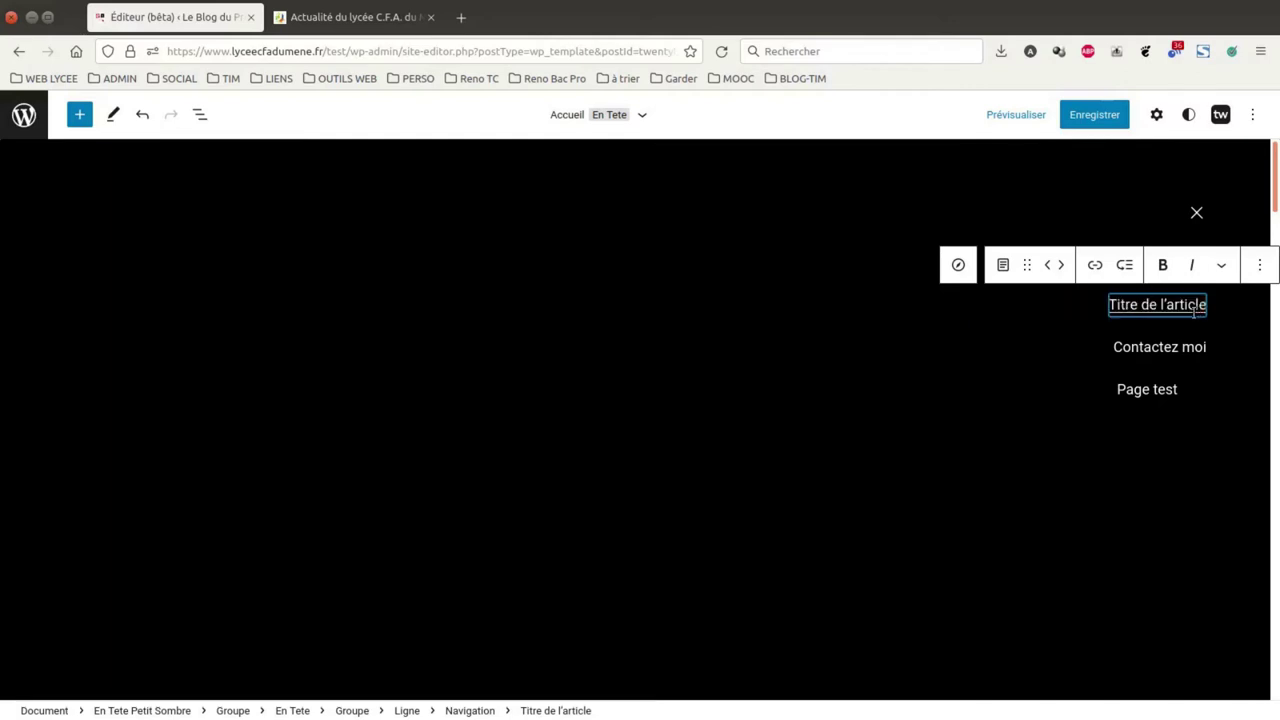
{"action": "left_click", "coordinate": [1097, 266]}
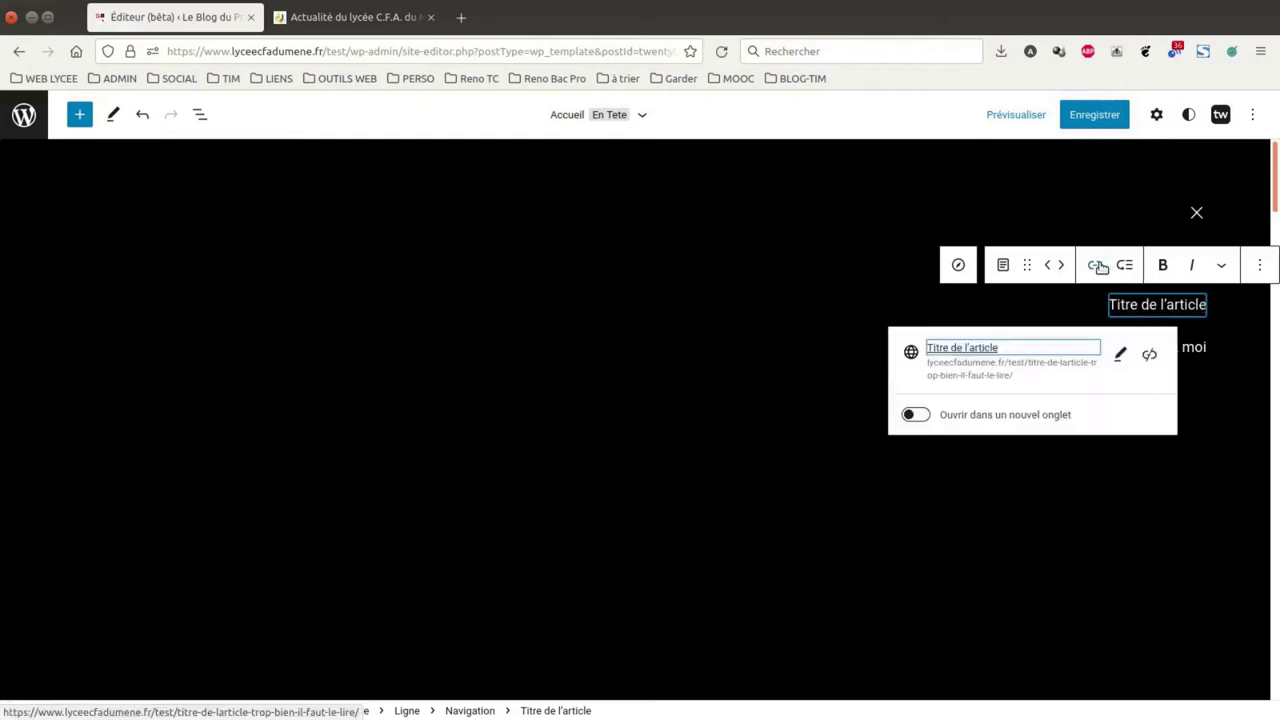
{"action": "left_click", "coordinate": [1201, 216]}
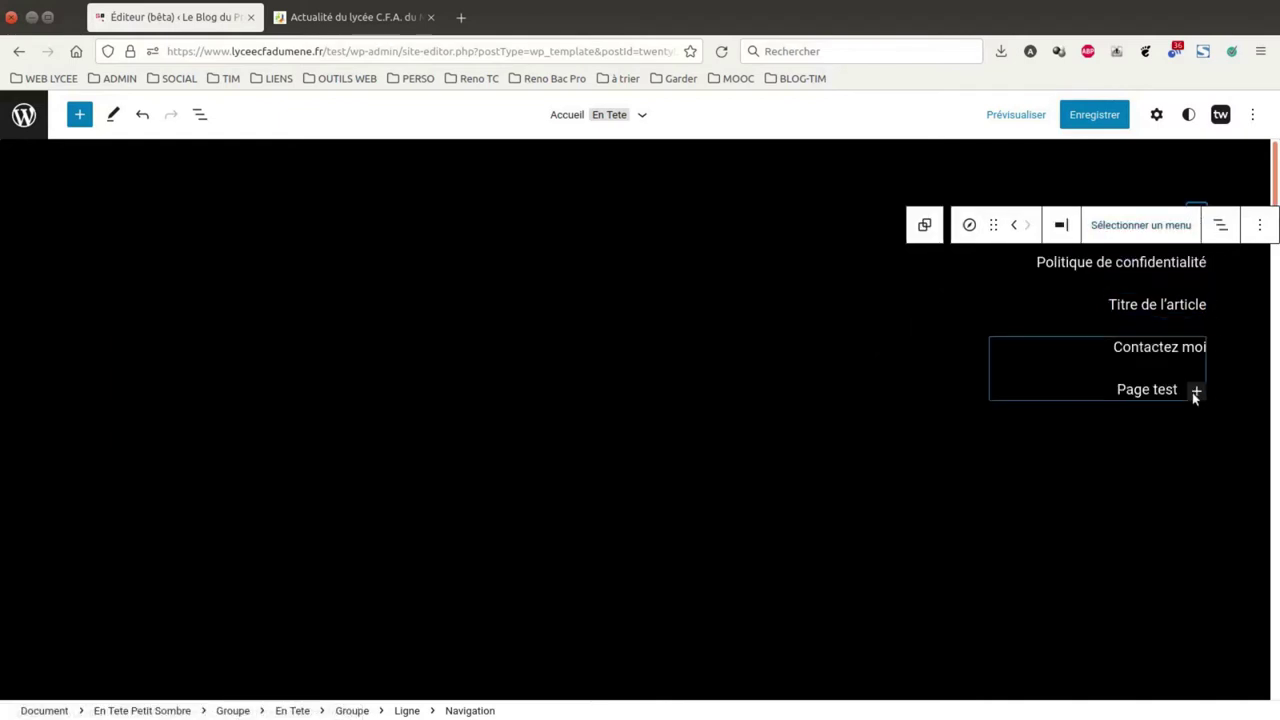
Create a new navigation menu for the header, starting empty
{"action": "left_click", "coordinate": [1125, 226]}
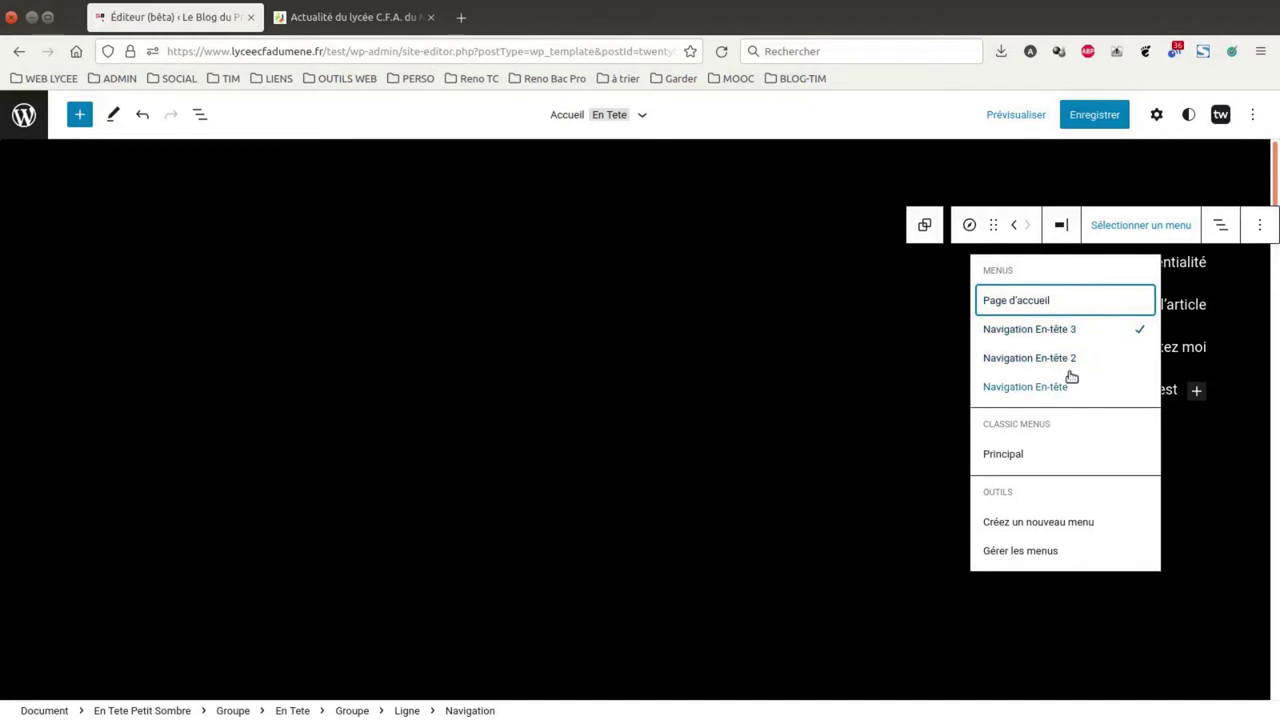
{"action": "left_click", "coordinate": [1040, 522]}
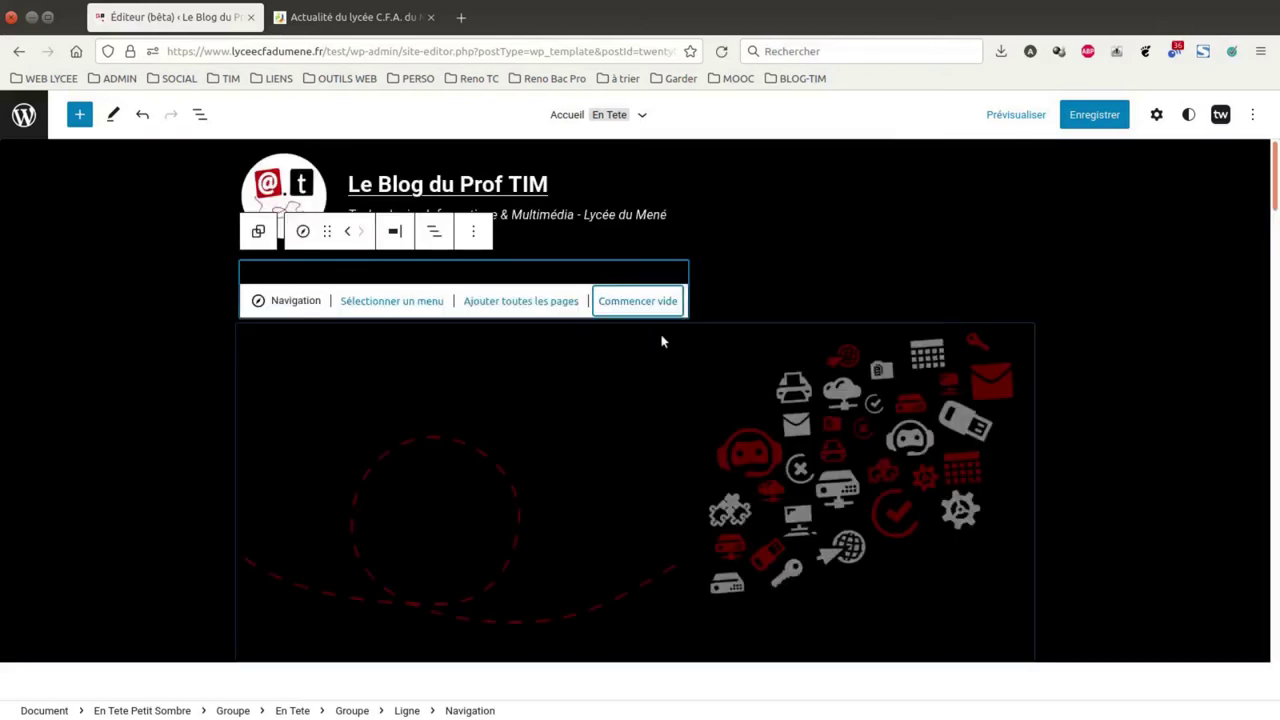
{"action": "left_click", "coordinate": [672, 303]}
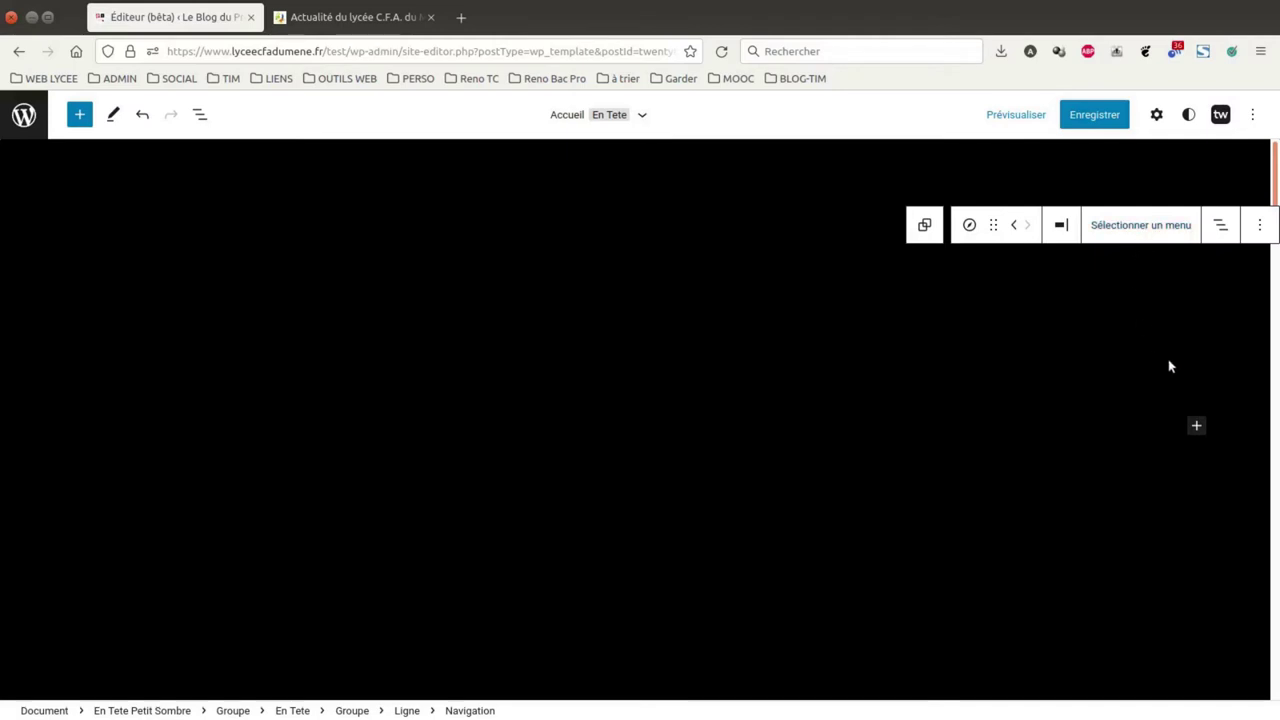
{"action": "left_click", "coordinate": [1197, 425]}
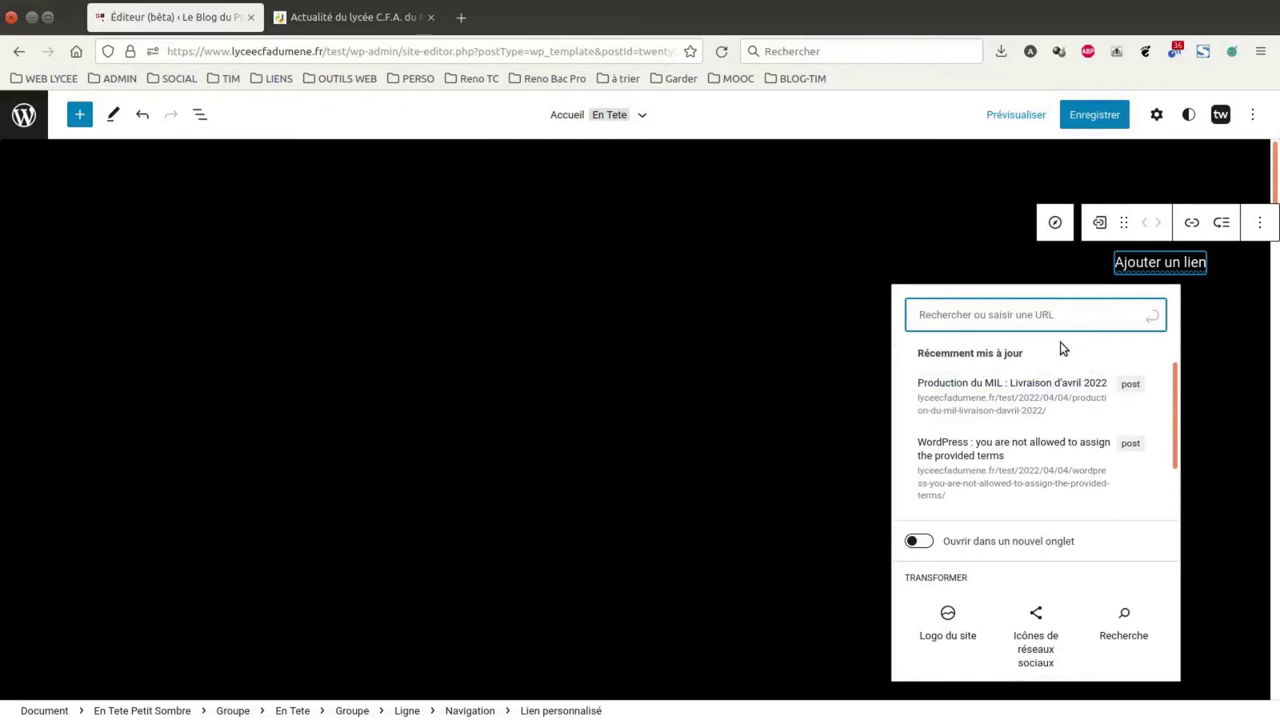
{"action": "type", "text": "htt"}
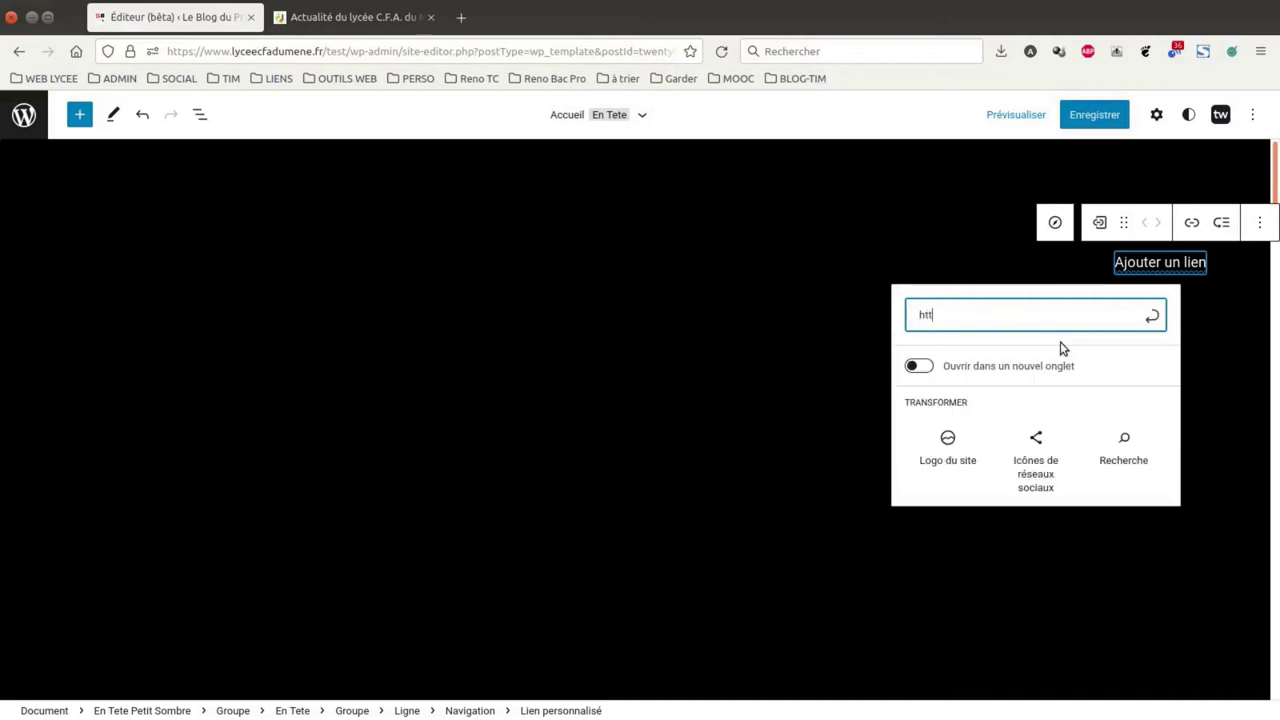
{"action": "type", "text": "ps://www"}
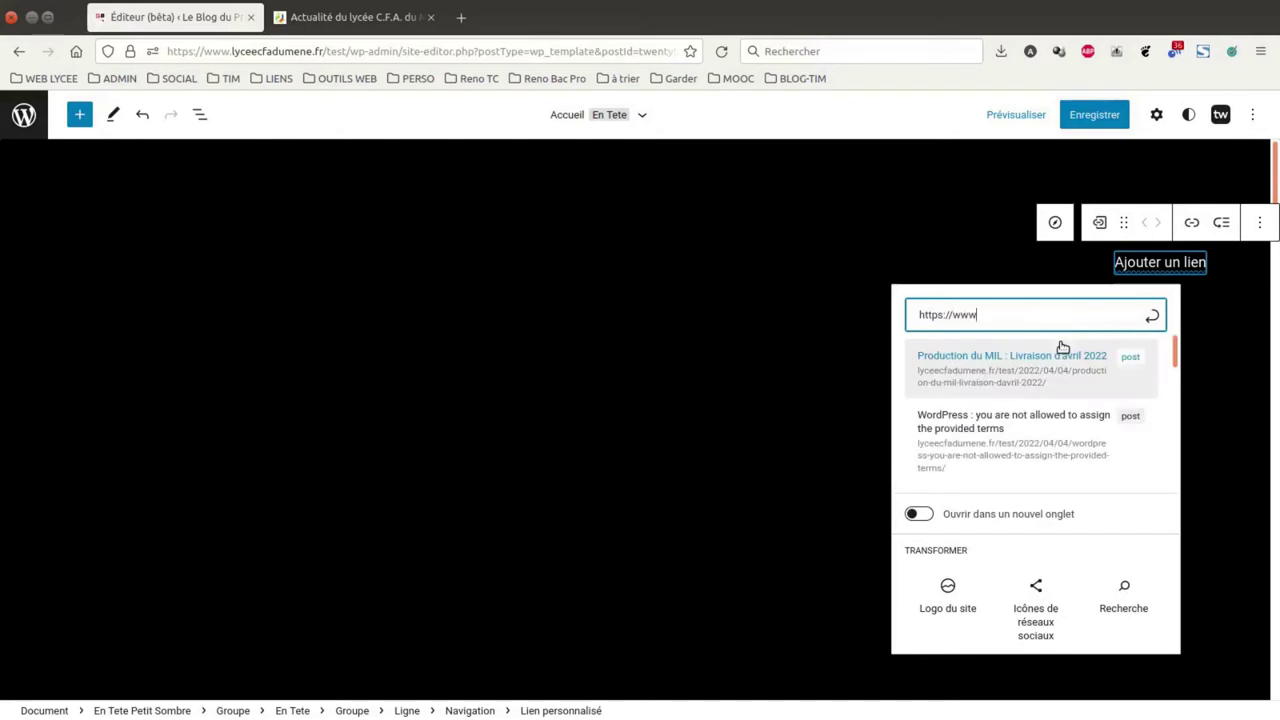
{"action": "type", "text": ".goo"}
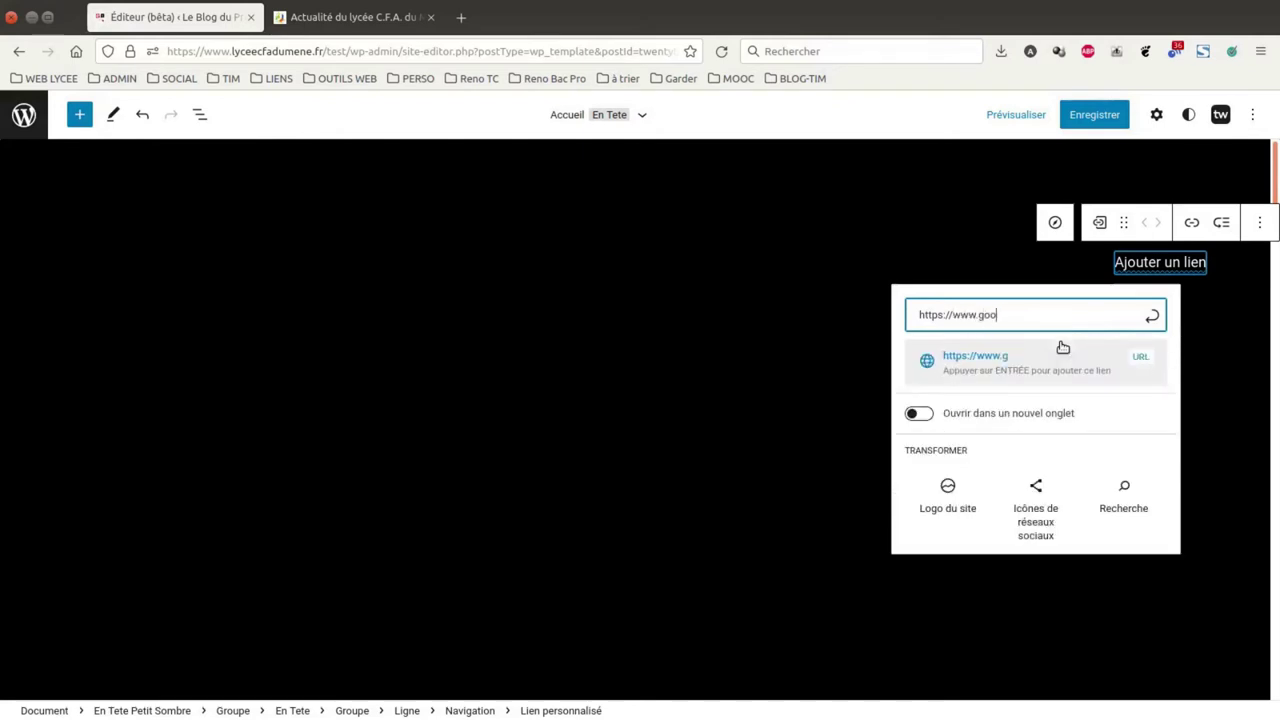
{"action": "type", "text": "gle.fr"}
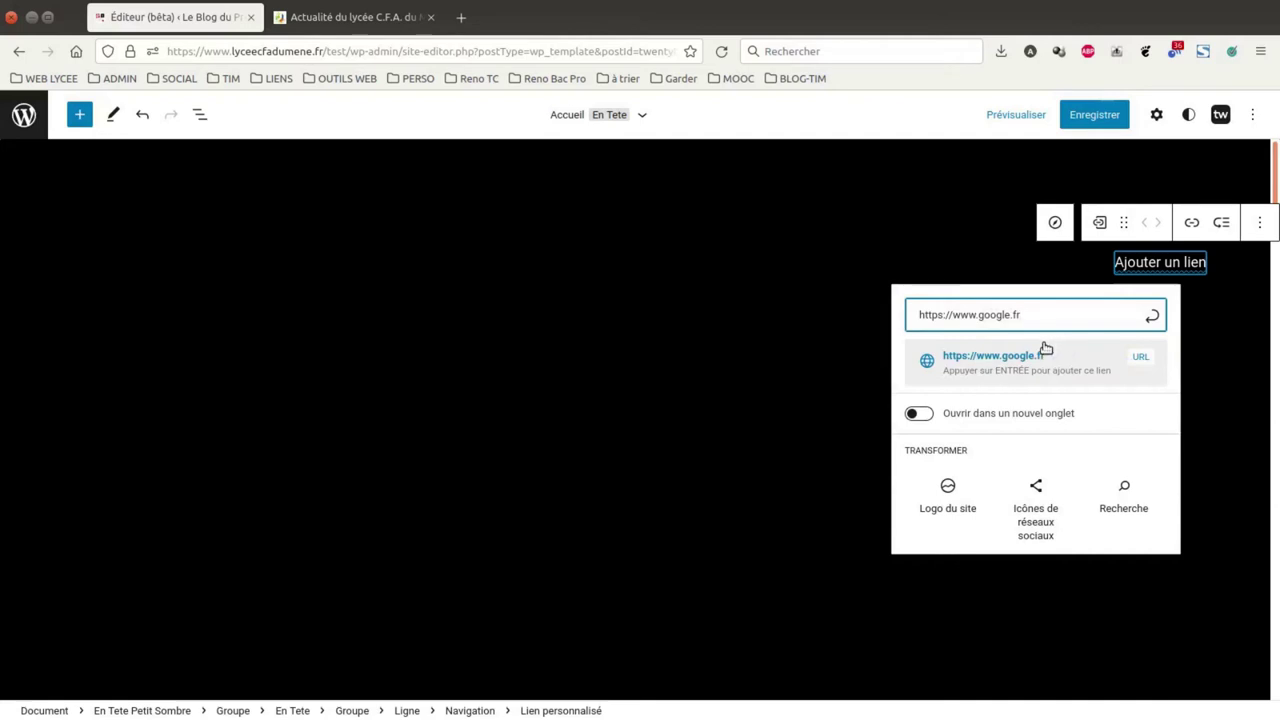
{"action": "left_click", "coordinate": [919, 415]}
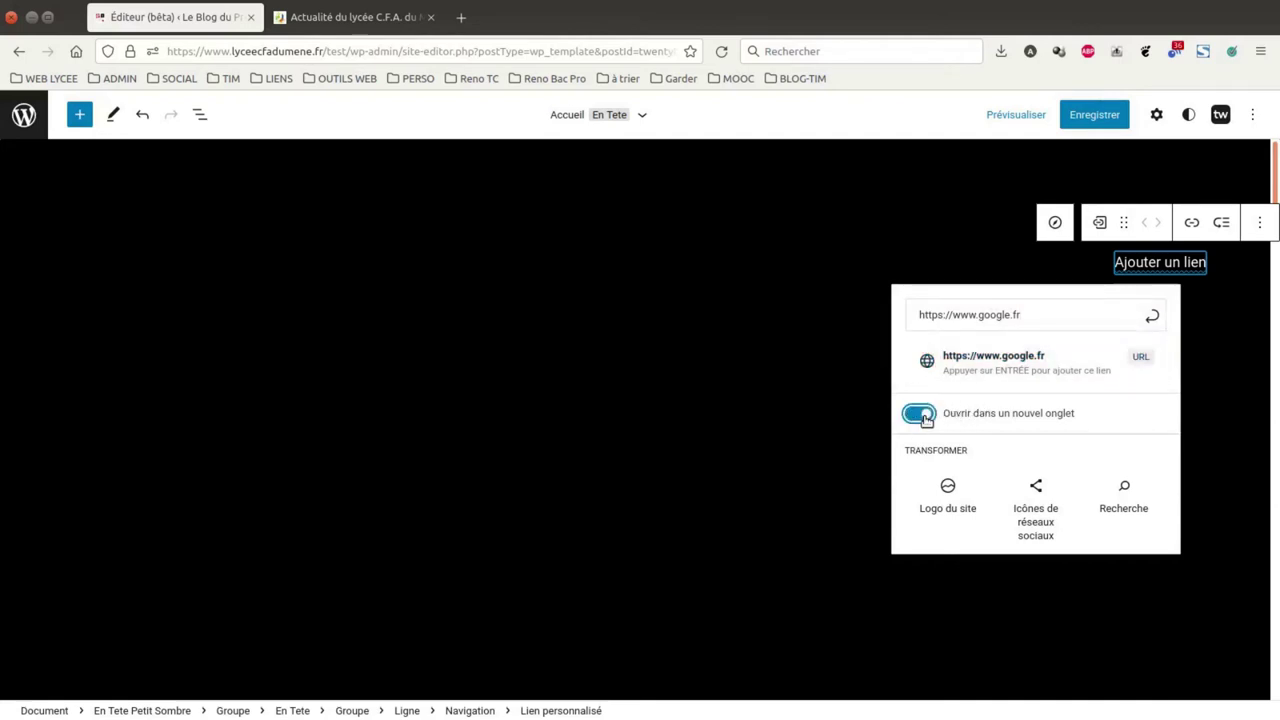
{"action": "left_click", "coordinate": [1152, 315]}
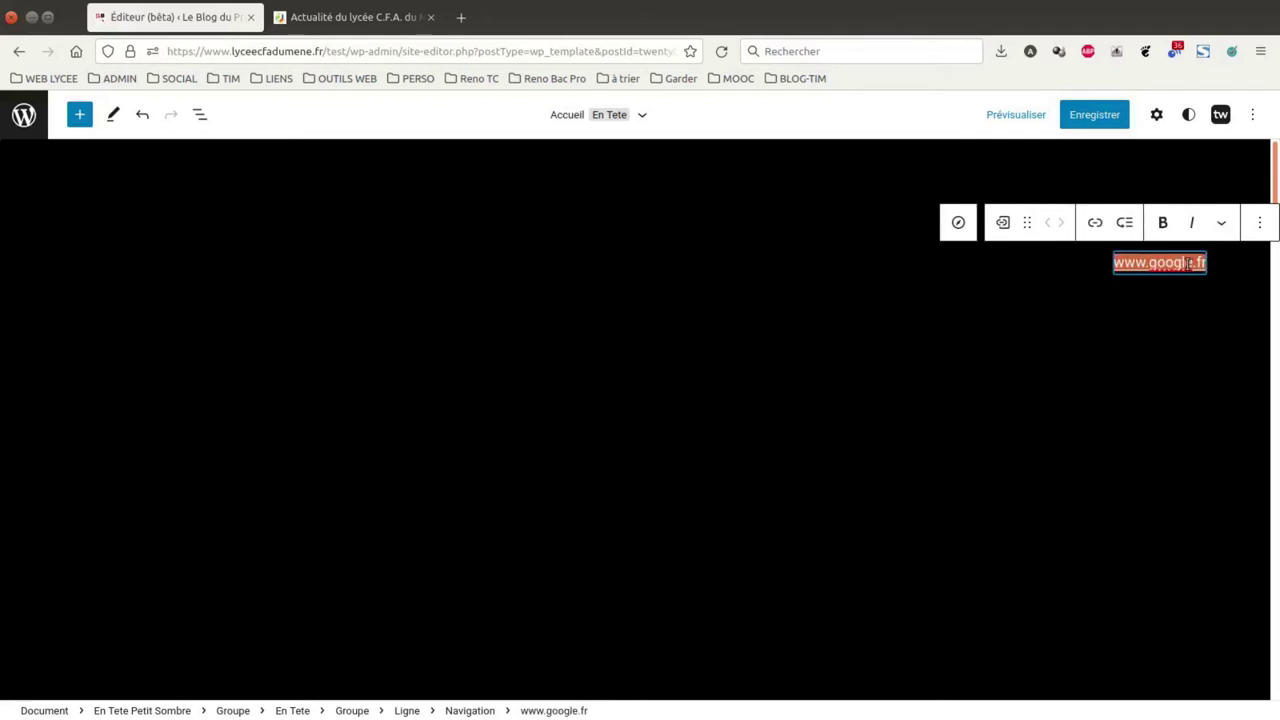
{"action": "left_click", "coordinate": [1163, 265]}
{"action": "left_click_drag", "start_coordinate": [1160, 264], "coordinate": [1116, 264]}
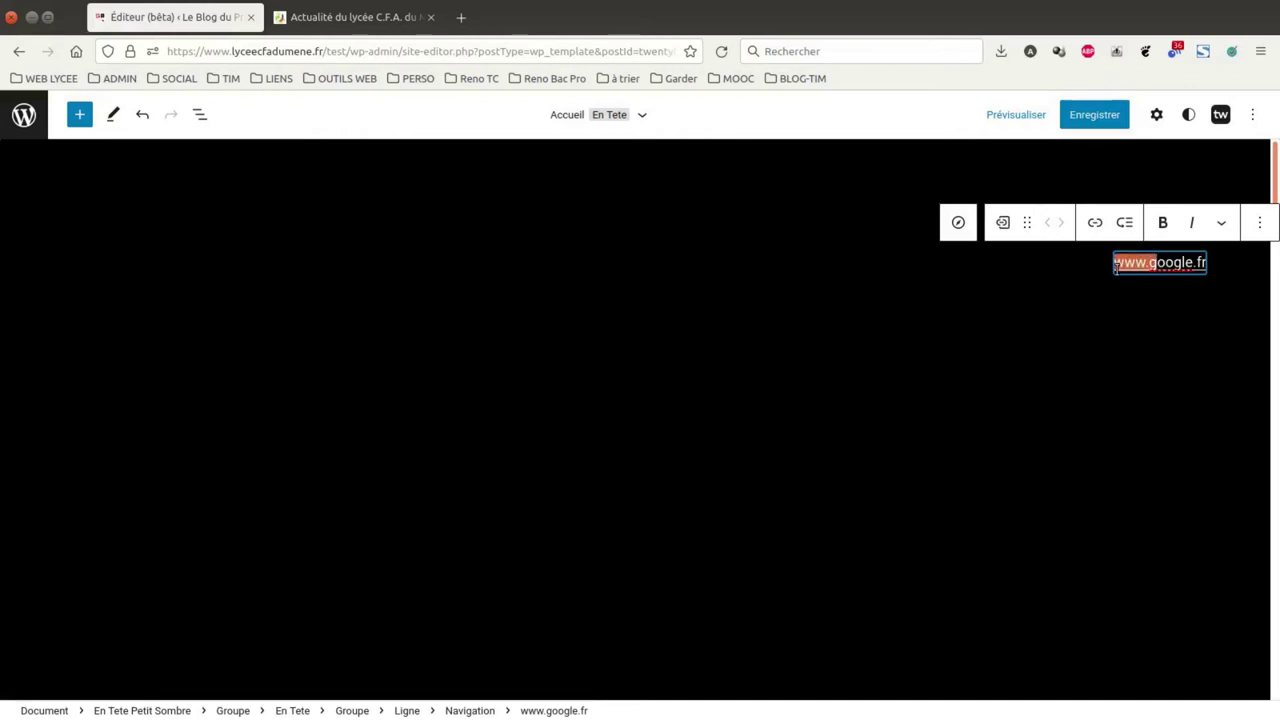
{"action": "type", "text": "G"}
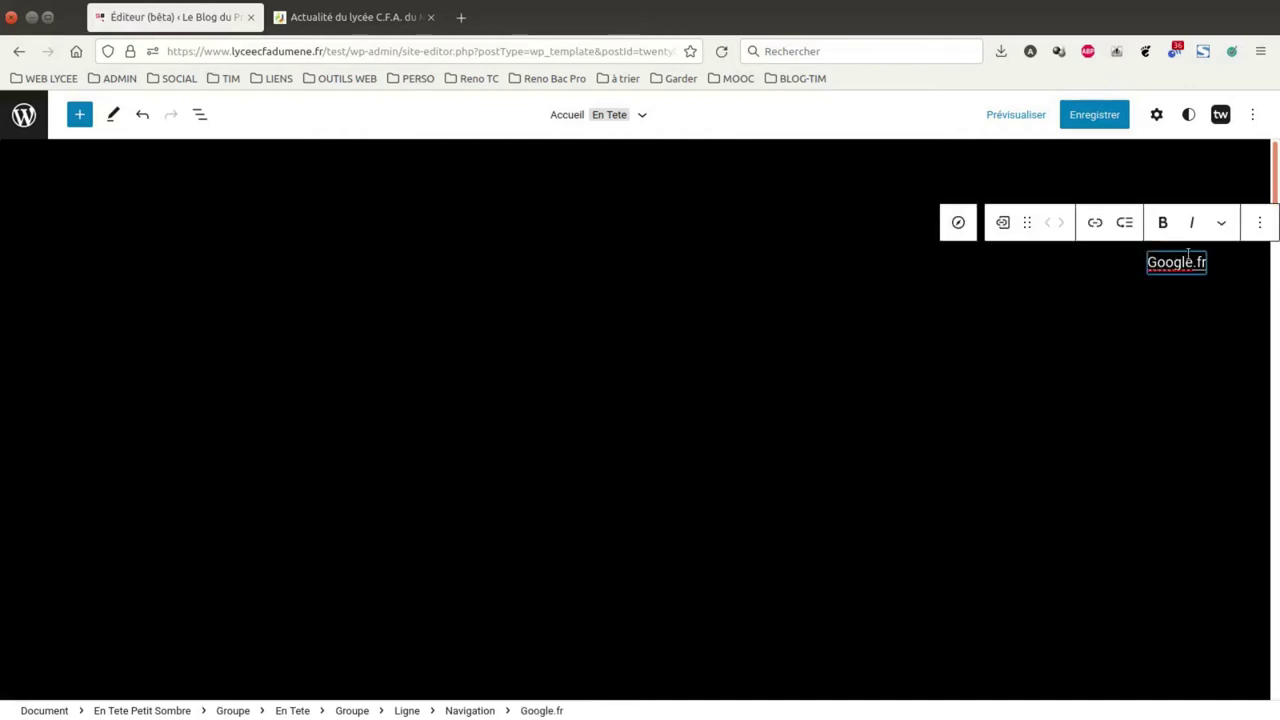
{"action": "key", "text": "Delete"}
{"action": "key", "text": "Delete"}
{"action": "key", "text": "Delete"}
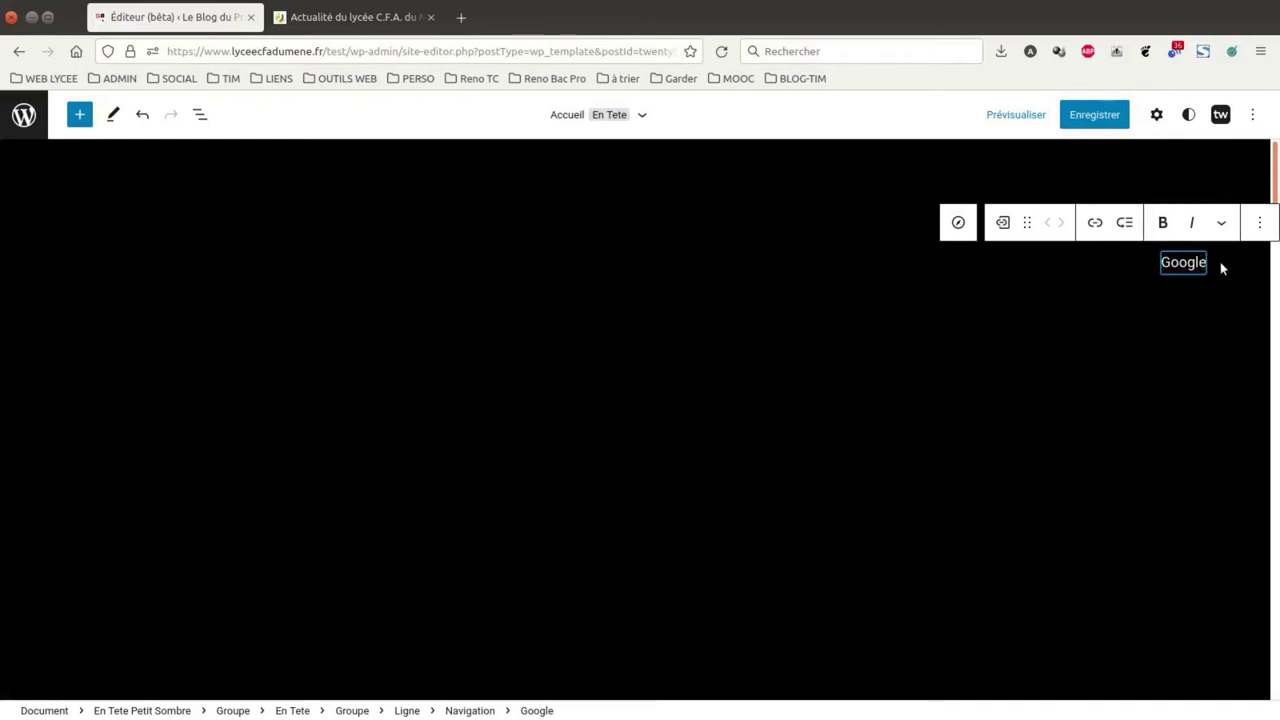
Add a link to the Contact page to the navigation menu, finding it by searching "con"
{"action": "left_click", "coordinate": [1217, 261]}
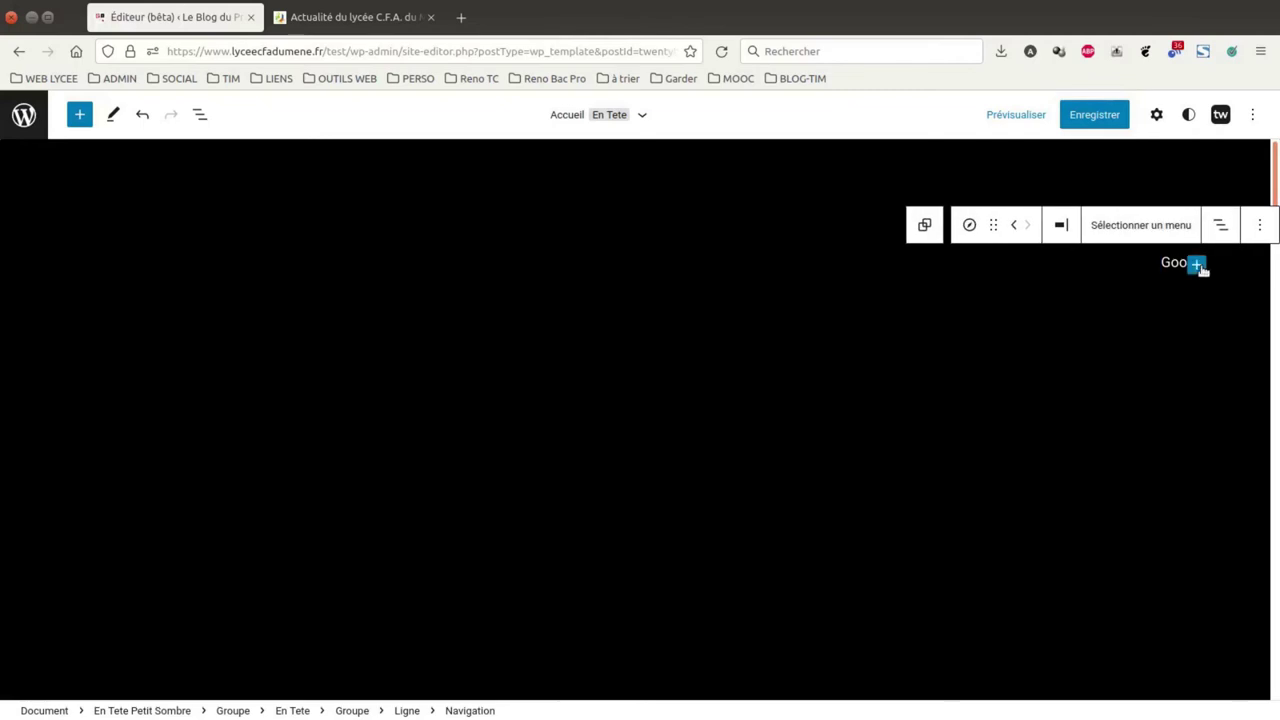
{"action": "left_click", "coordinate": [1198, 266]}
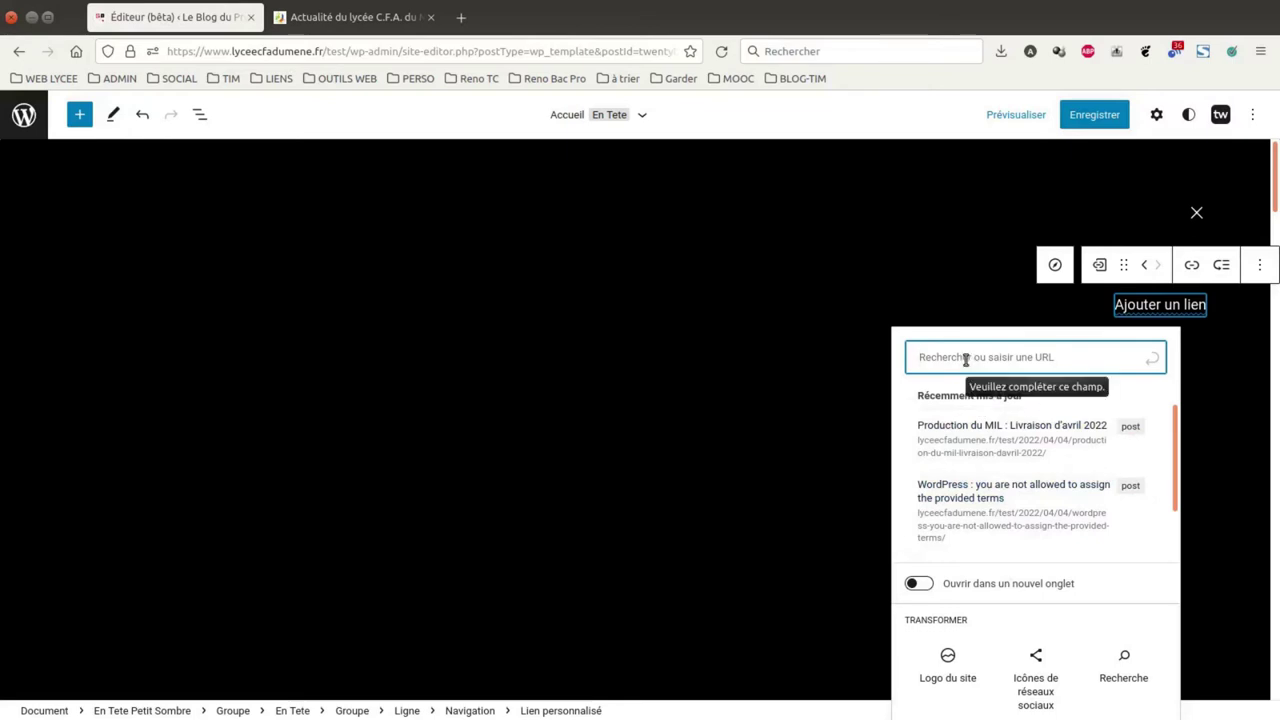
{"action": "type", "text": "con"}
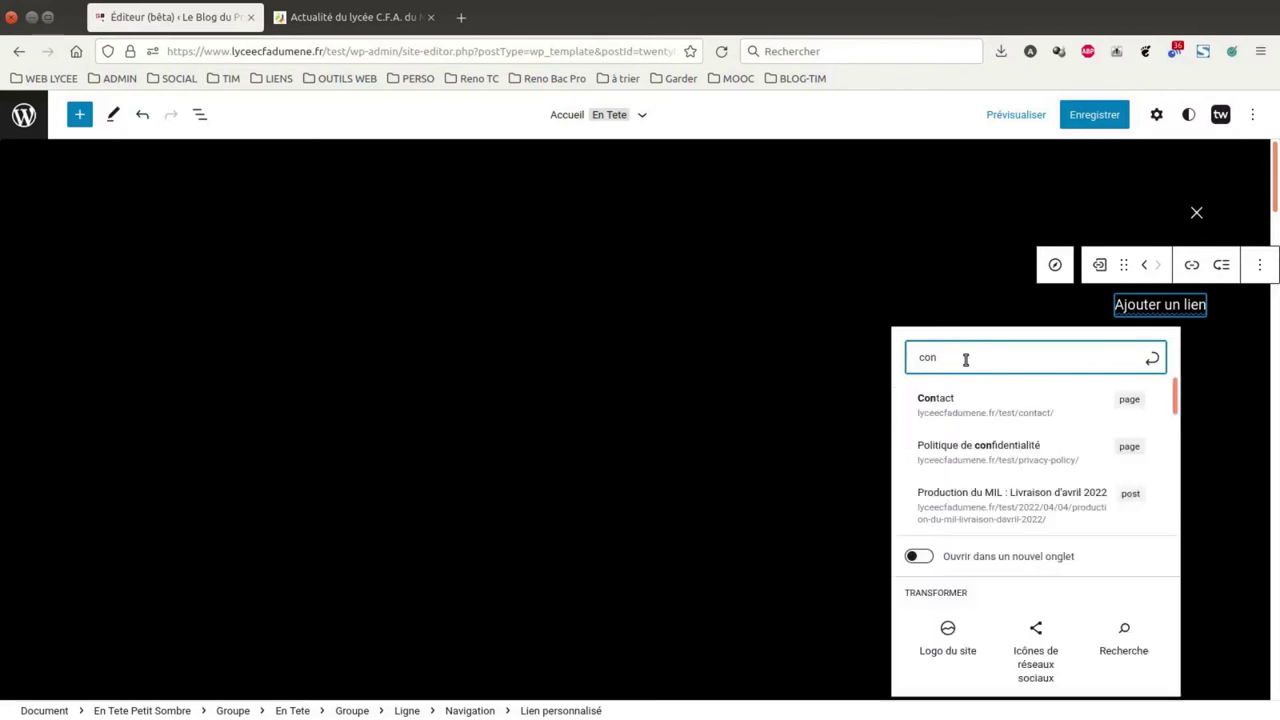
{"action": "left_click", "coordinate": [955, 408]}
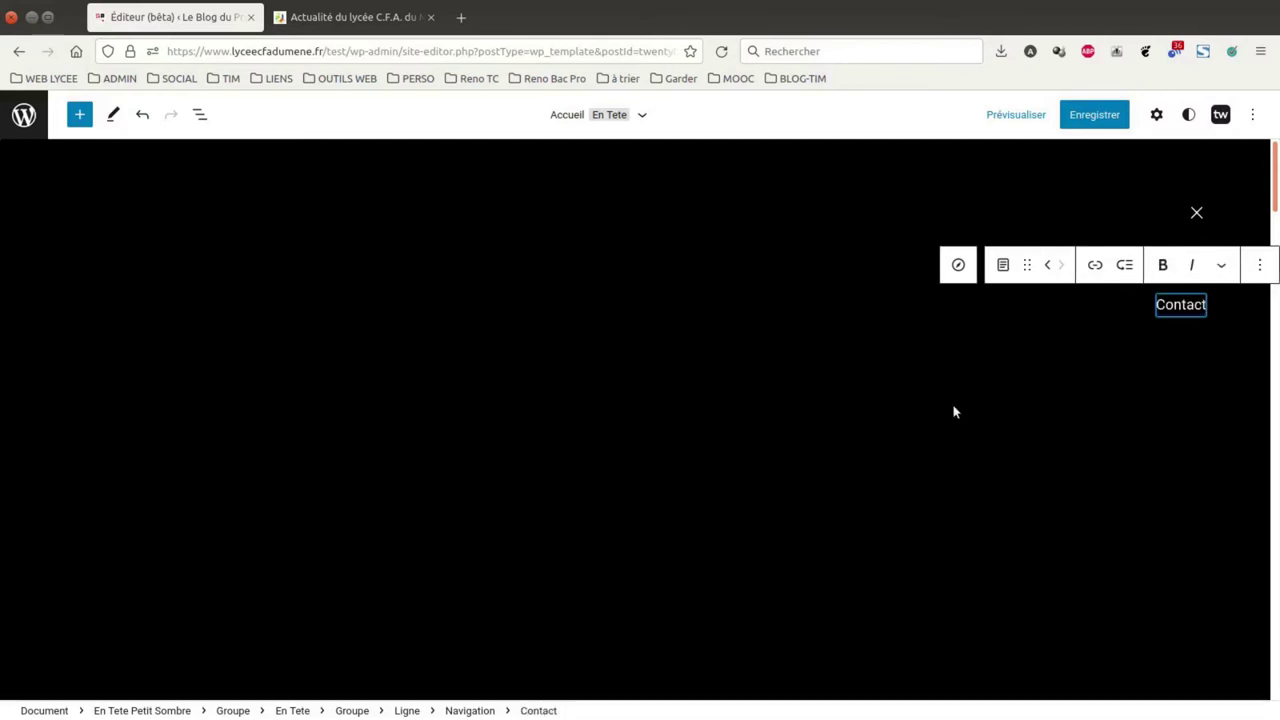
Add the post "Production du MIL : Livraison d'avril 2022" as a link at the end of the navigation menu
{"action": "left_click", "coordinate": [1231, 381]}
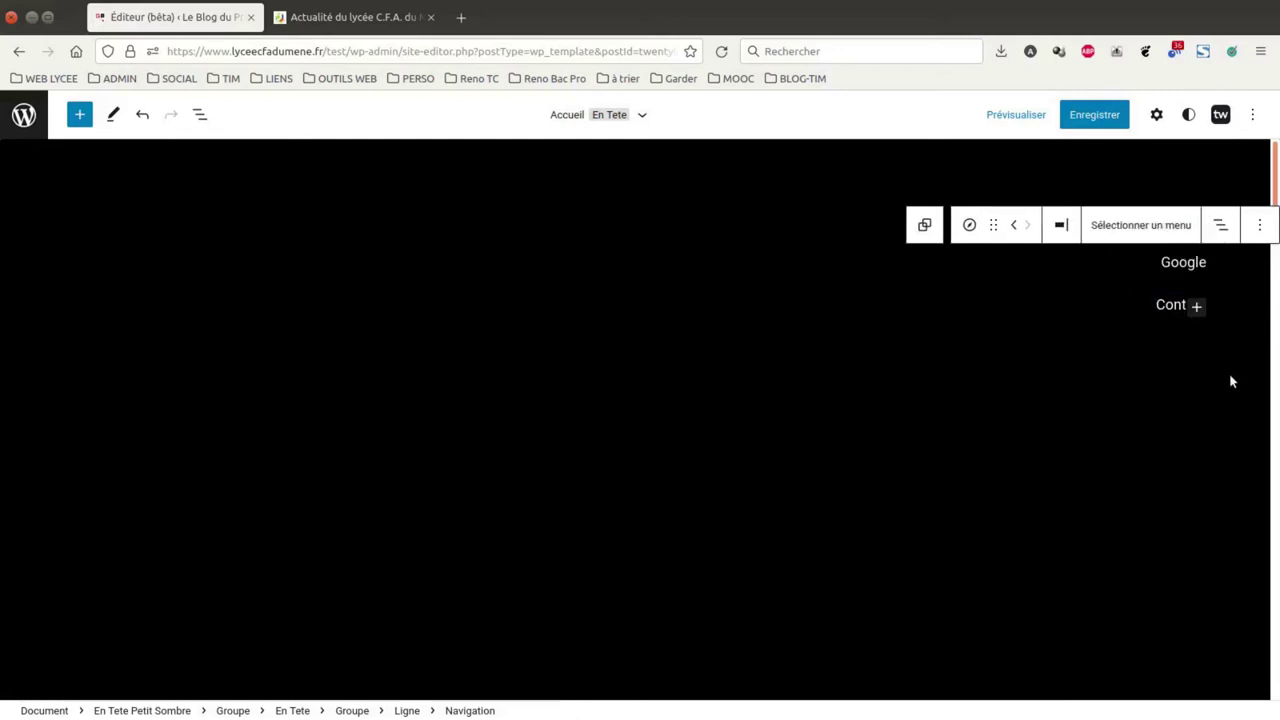
{"action": "left_click", "coordinate": [1198, 307]}
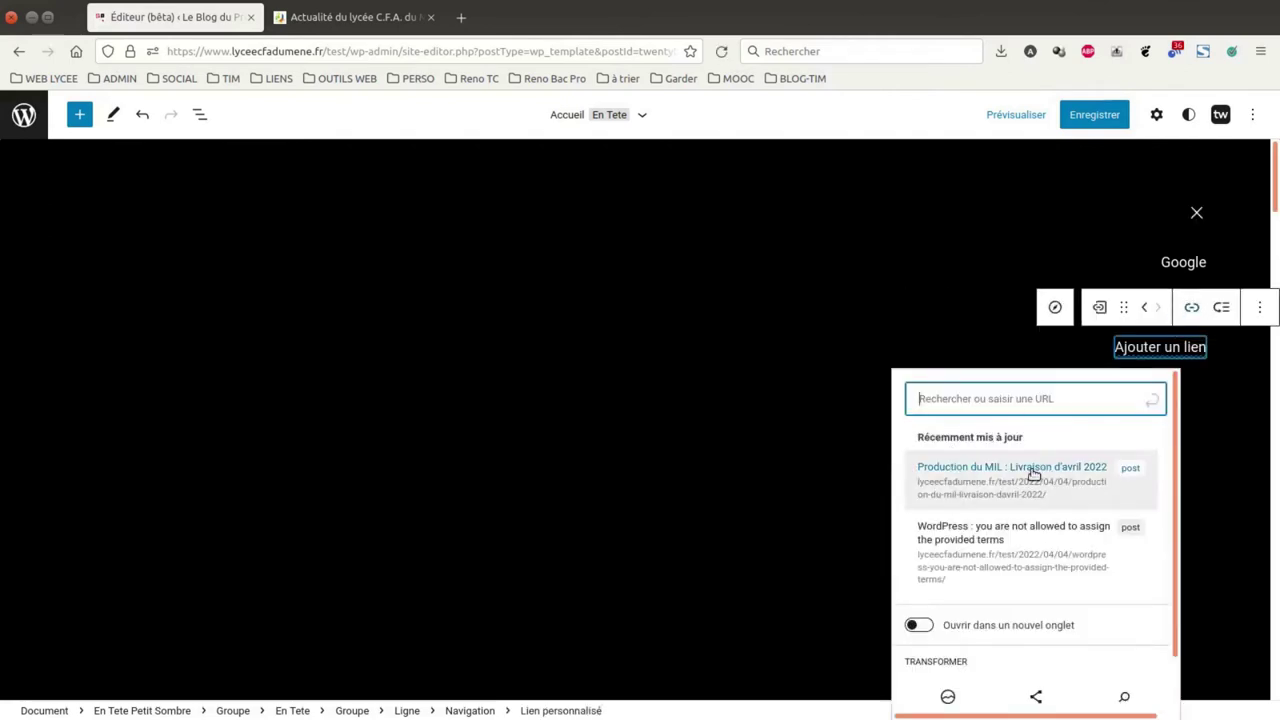
{"action": "left_click", "coordinate": [1032, 472]}
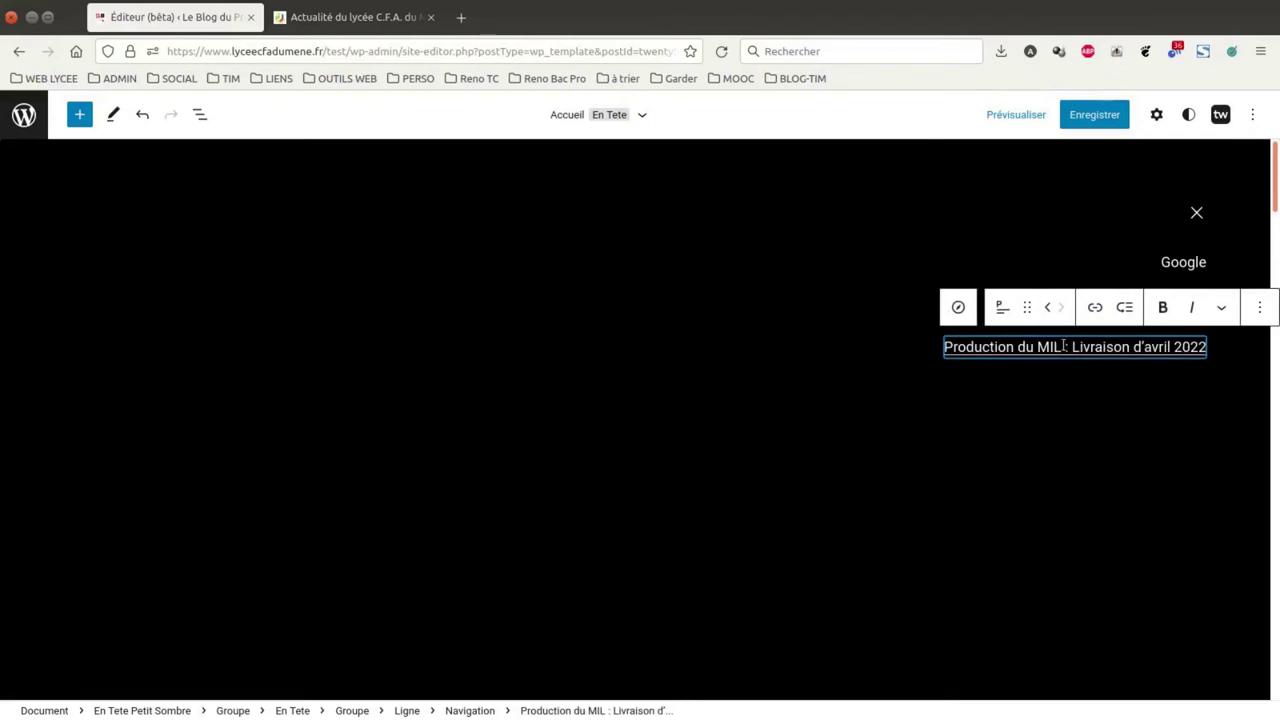
{"action": "left_click", "coordinate": [1175, 338]}
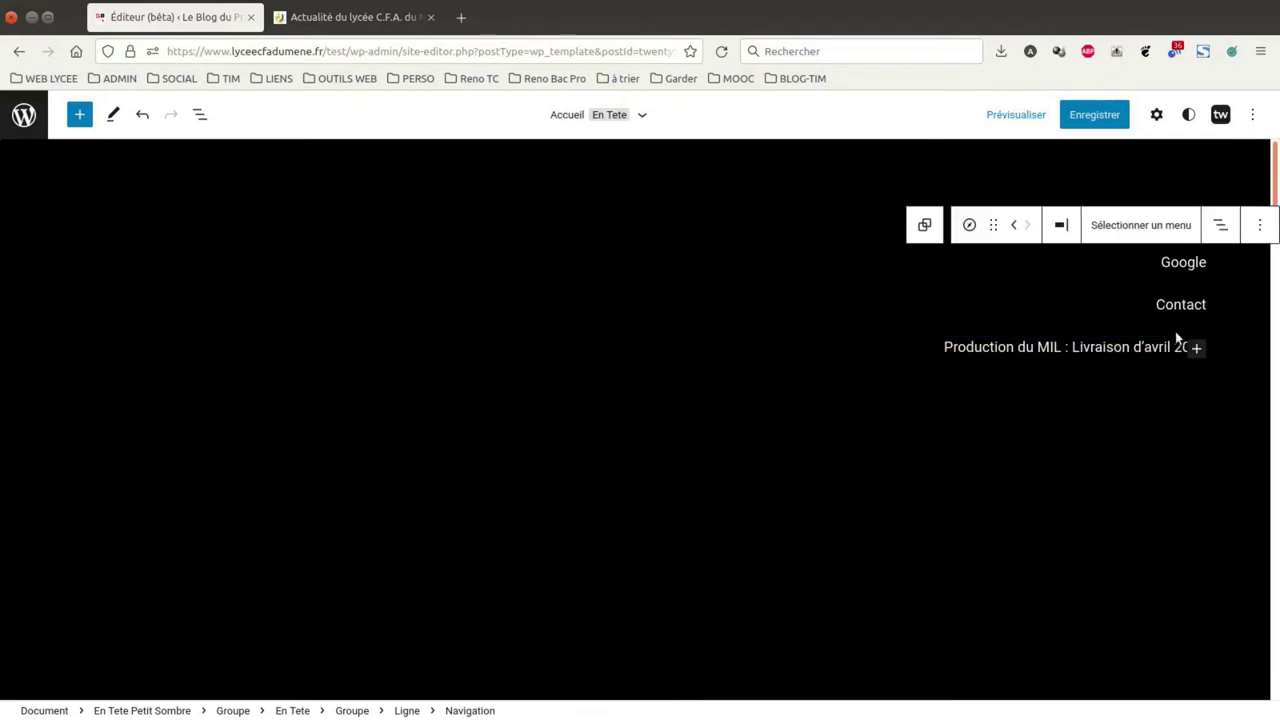
Transform the Google link into a submenu and nest the Contact page under it in the block structure
{"action": "left_click", "coordinate": [1197, 285]}
{"action": "left_click", "coordinate": [1004, 224]}
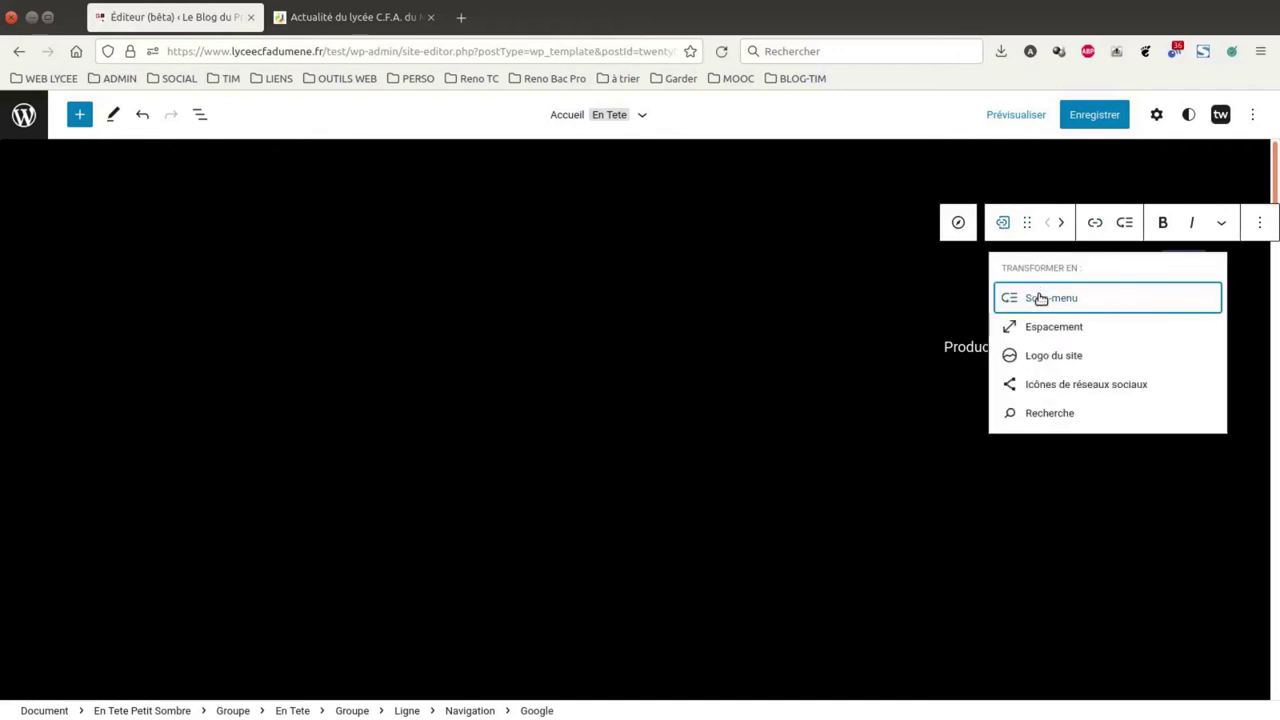
{"action": "left_click", "coordinate": [1040, 298]}
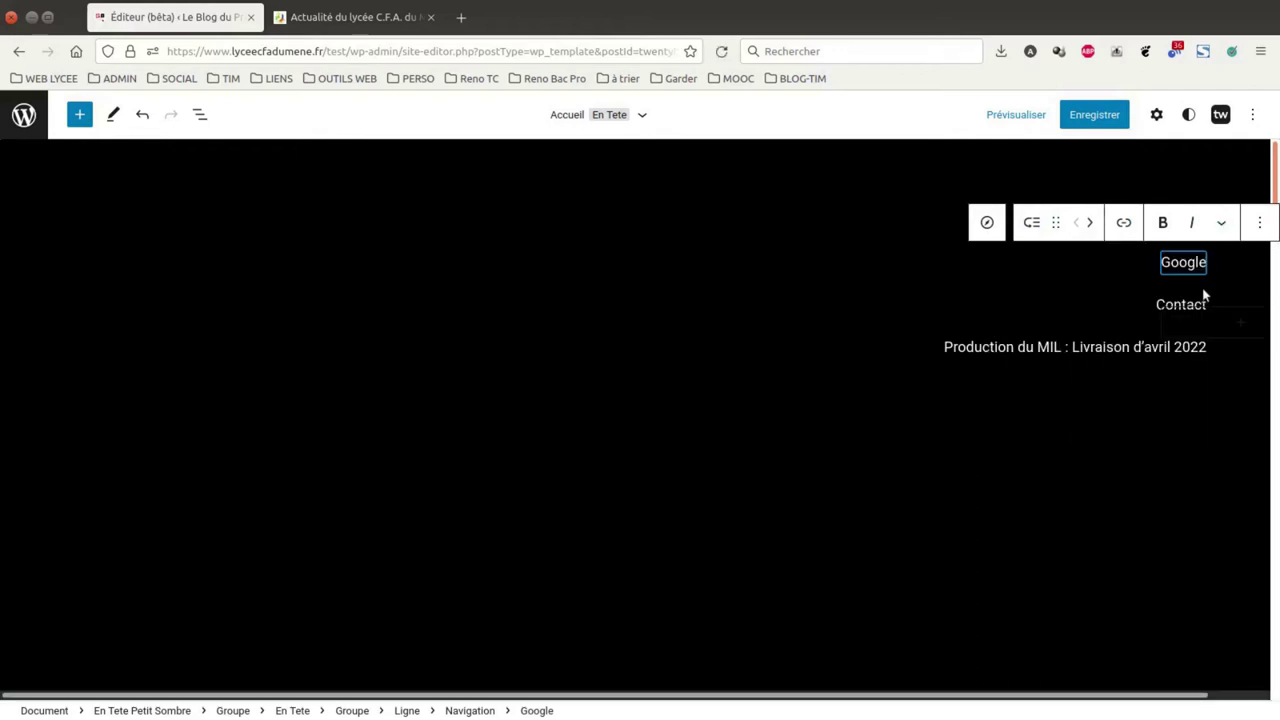
{"action": "left_click", "coordinate": [208, 116]}
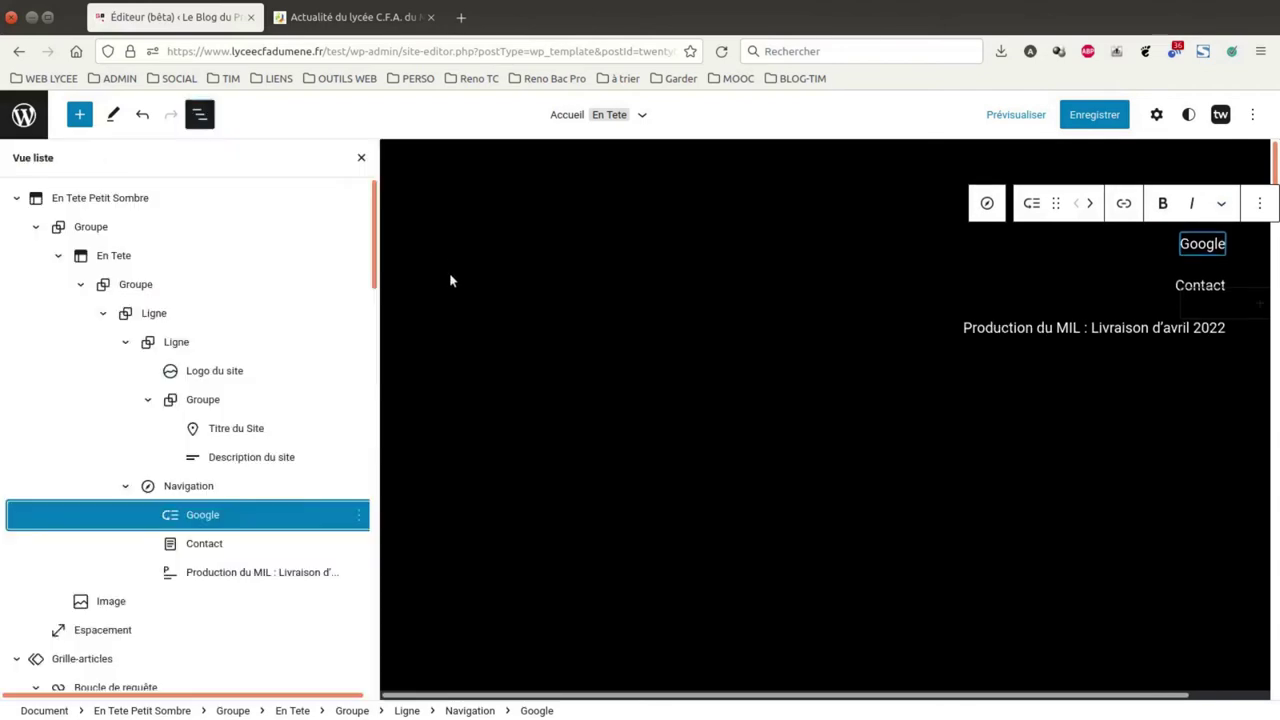
{"action": "left_click_drag", "start_coordinate": [172, 543], "coordinate": [216, 530]}
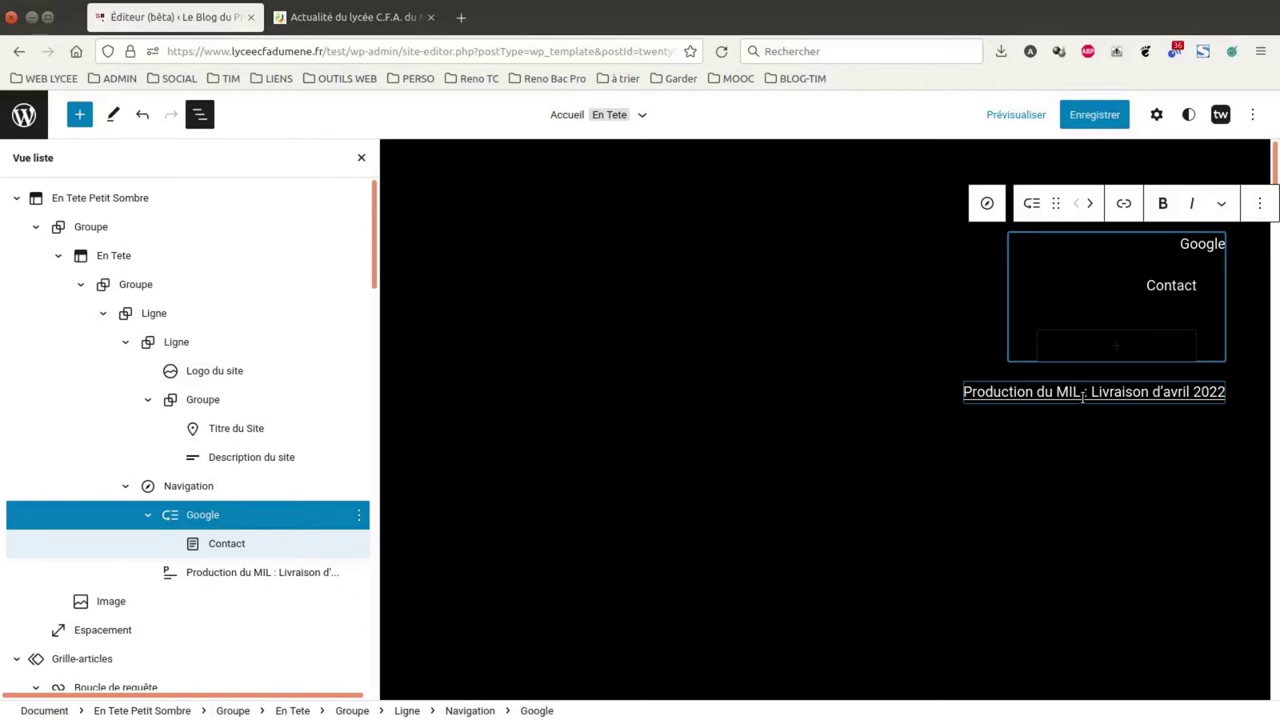
Turn the "Production du MIL" item into a submenu containing the post "WordPress : you are not allowed to assign the provided terms"
{"action": "left_click_drag", "start_coordinate": [1085, 391], "coordinate": [1191, 389]}
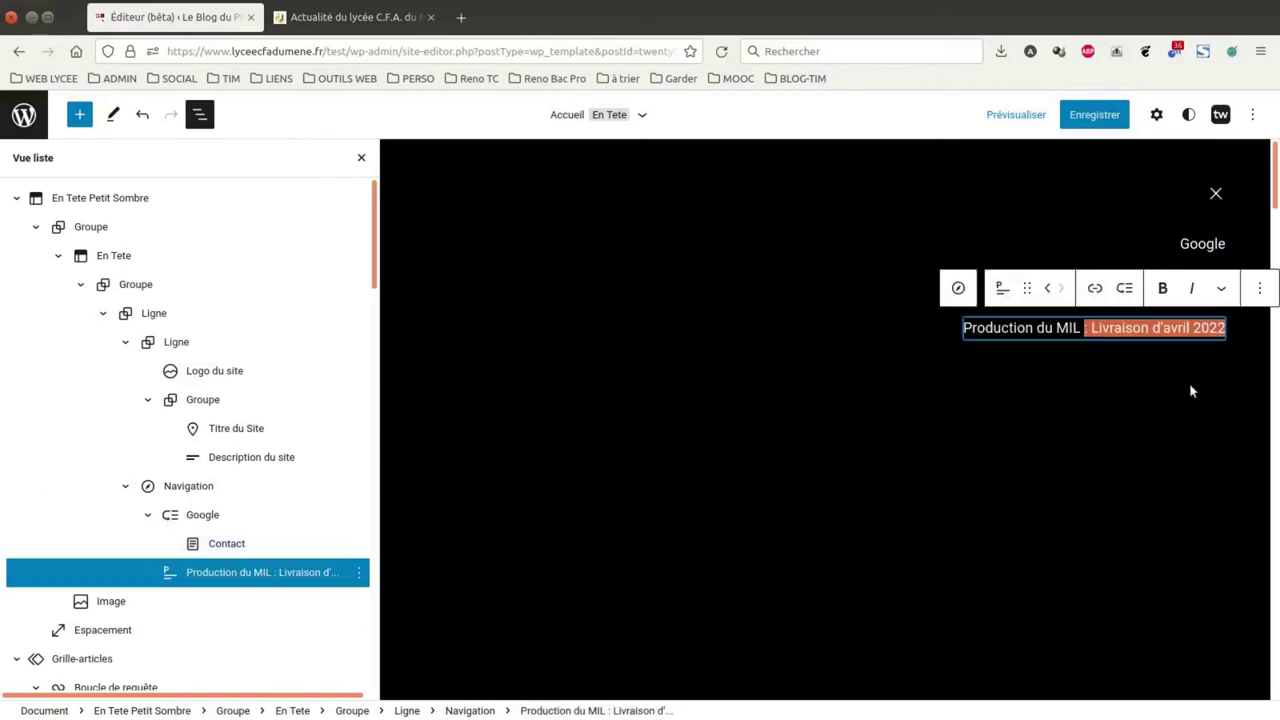
{"action": "left_click", "coordinate": [1125, 290]}
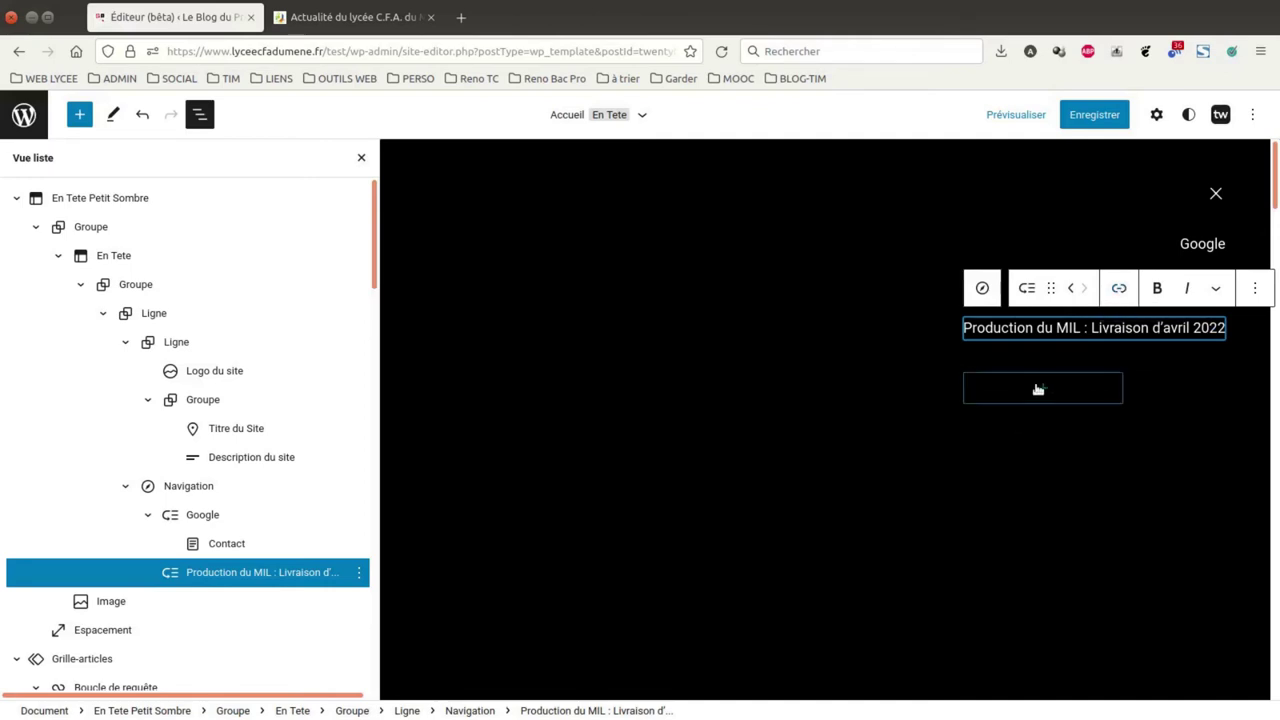
{"action": "left_click", "coordinate": [1043, 390]}
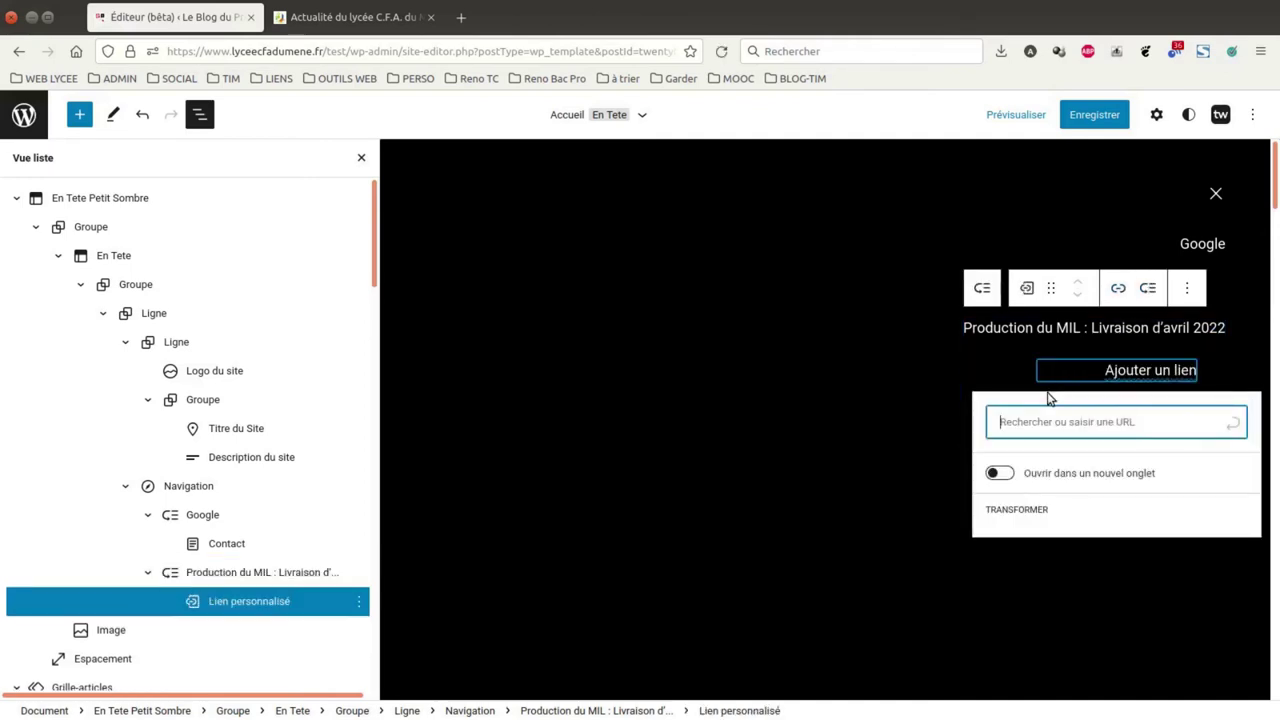
{"action": "left_click", "coordinate": [1107, 371]}
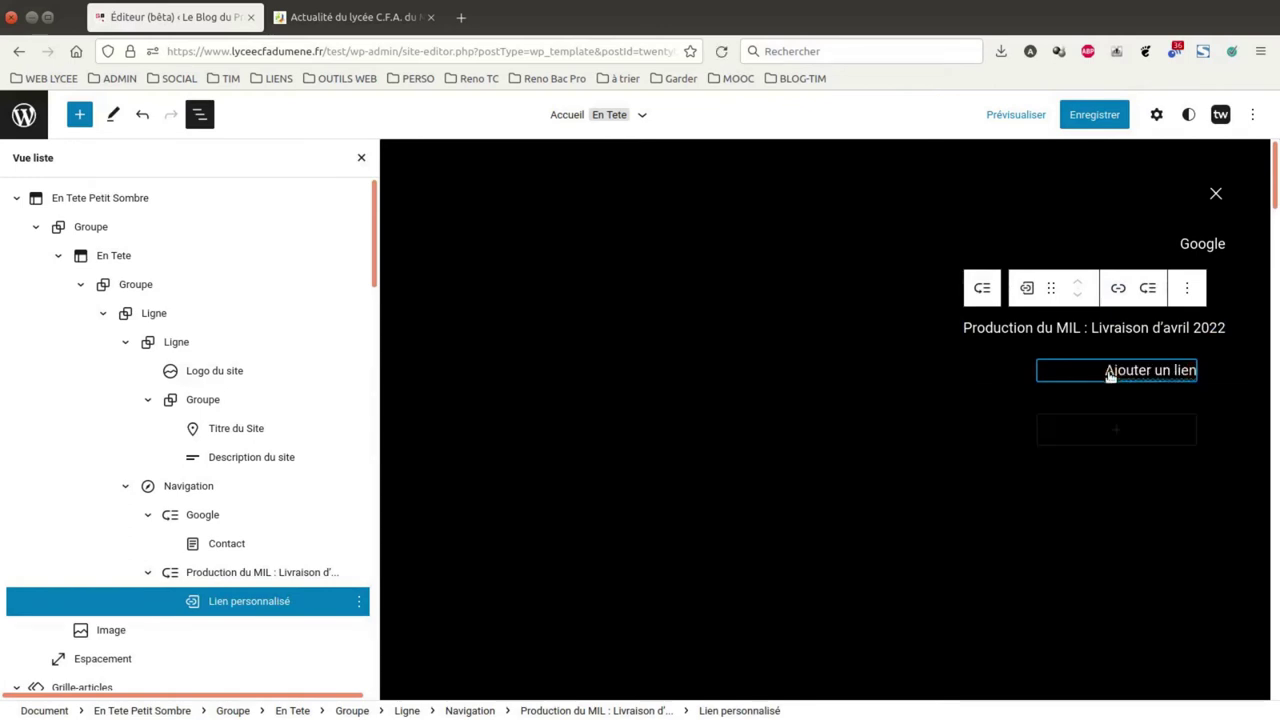
{"action": "left_click", "coordinate": [1109, 372]}
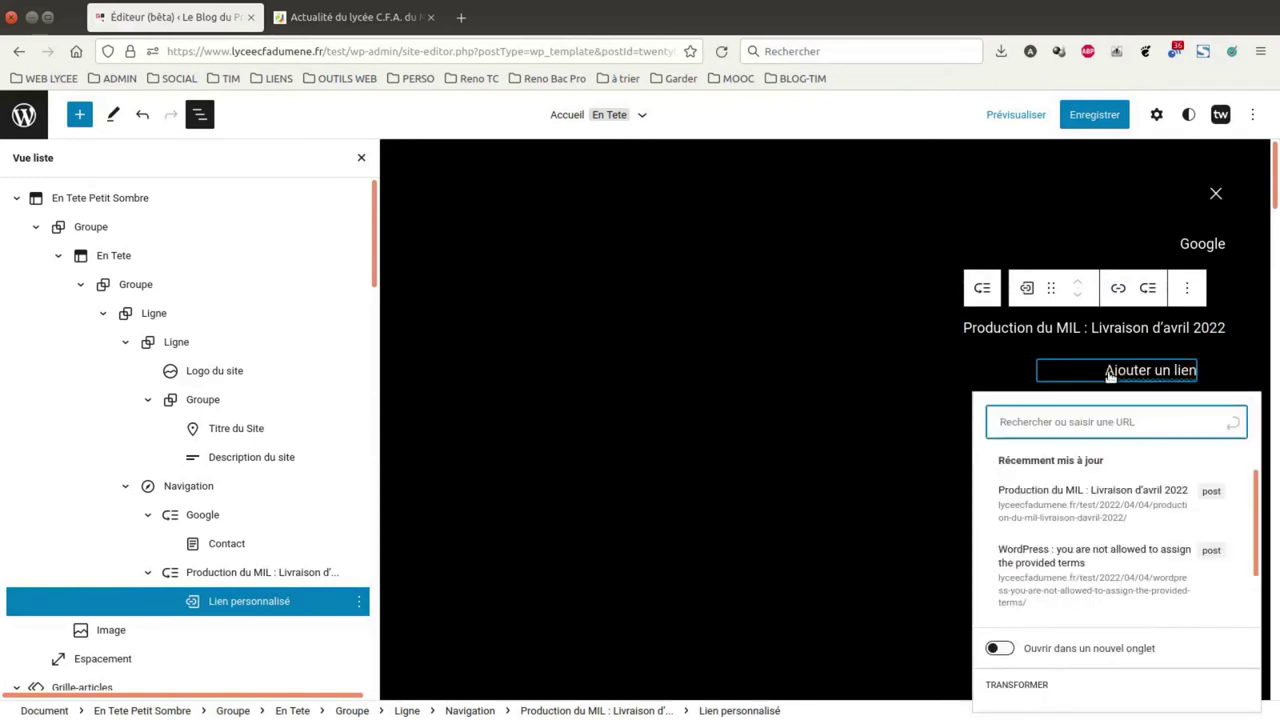
{"action": "left_click", "coordinate": [1086, 560]}
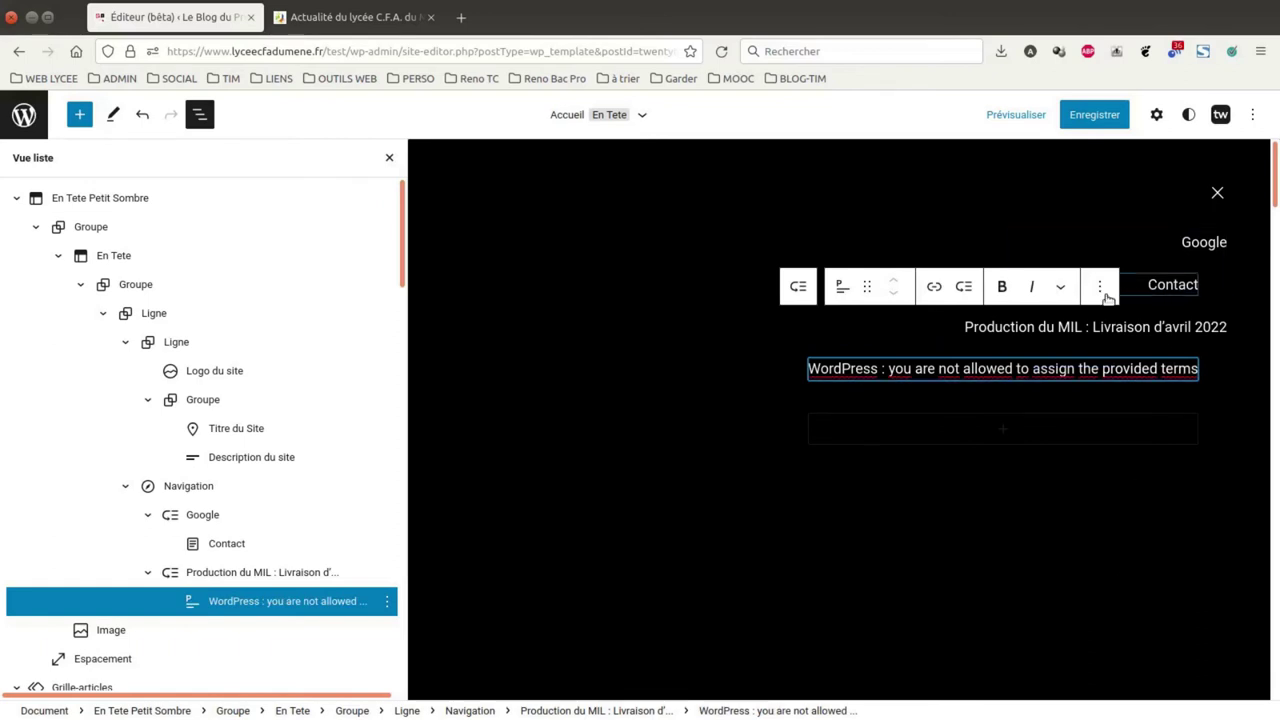
{"action": "left_click", "coordinate": [390, 160]}
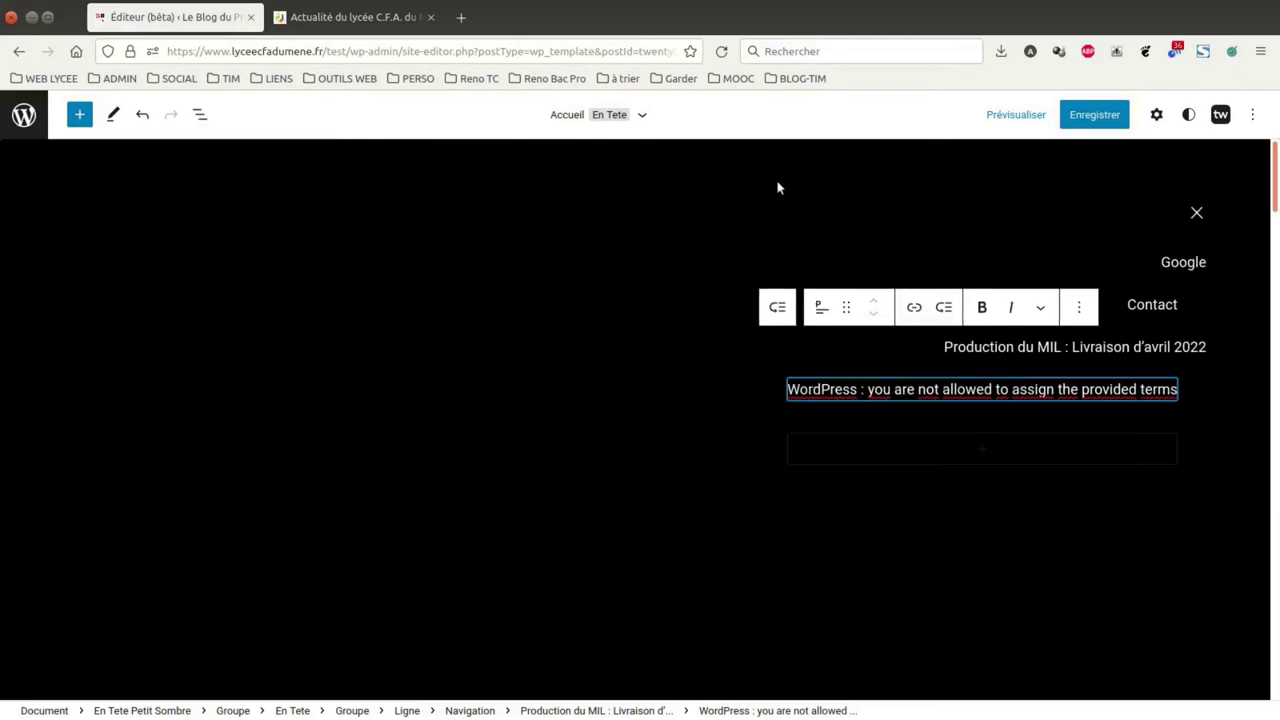
Disable the overlay menu in the Navigation block's settings and check the Google and "Production du MIL" submenus
{"action": "left_click", "coordinate": [1156, 114]}
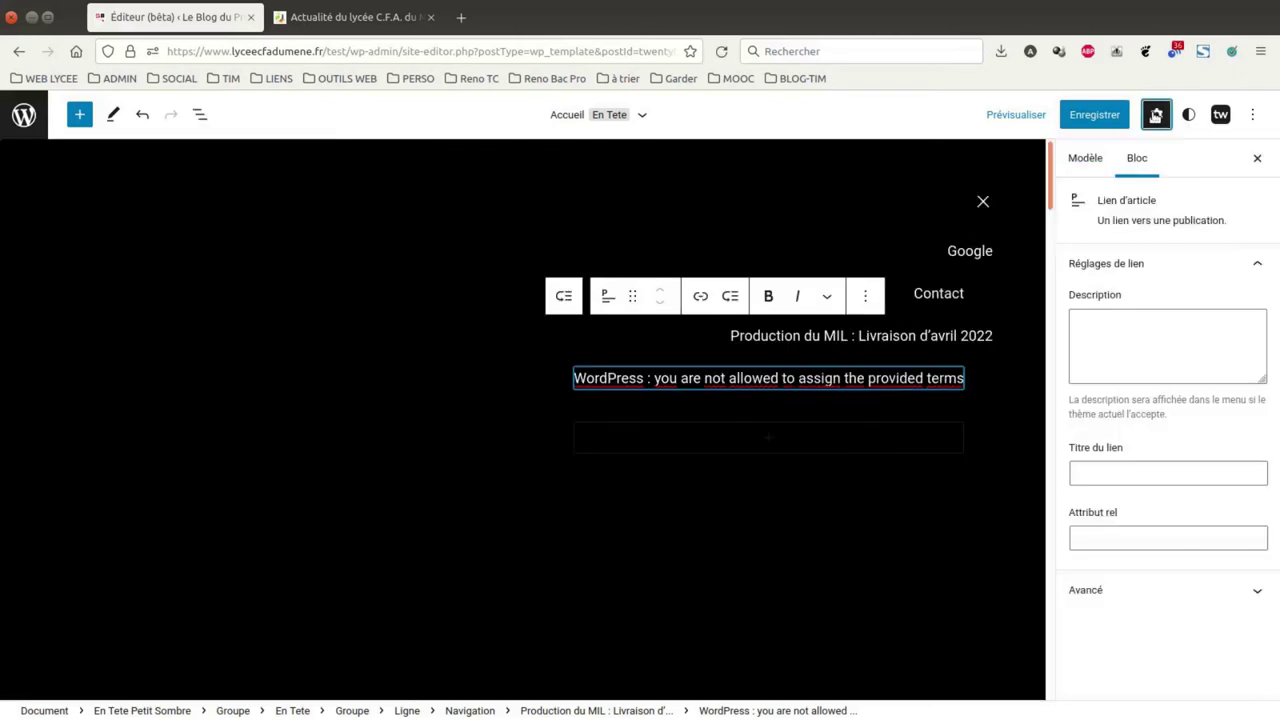
{"action": "left_click", "coordinate": [966, 232]}
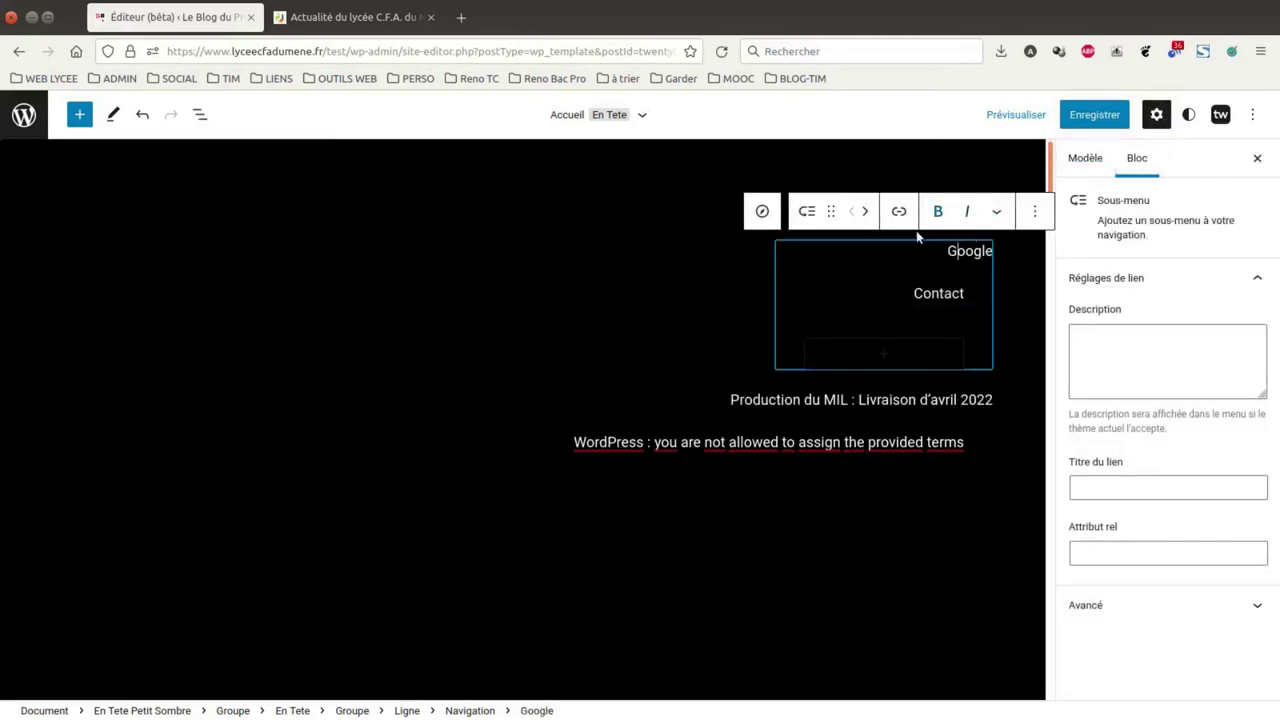
{"action": "left_click", "coordinate": [724, 243]}
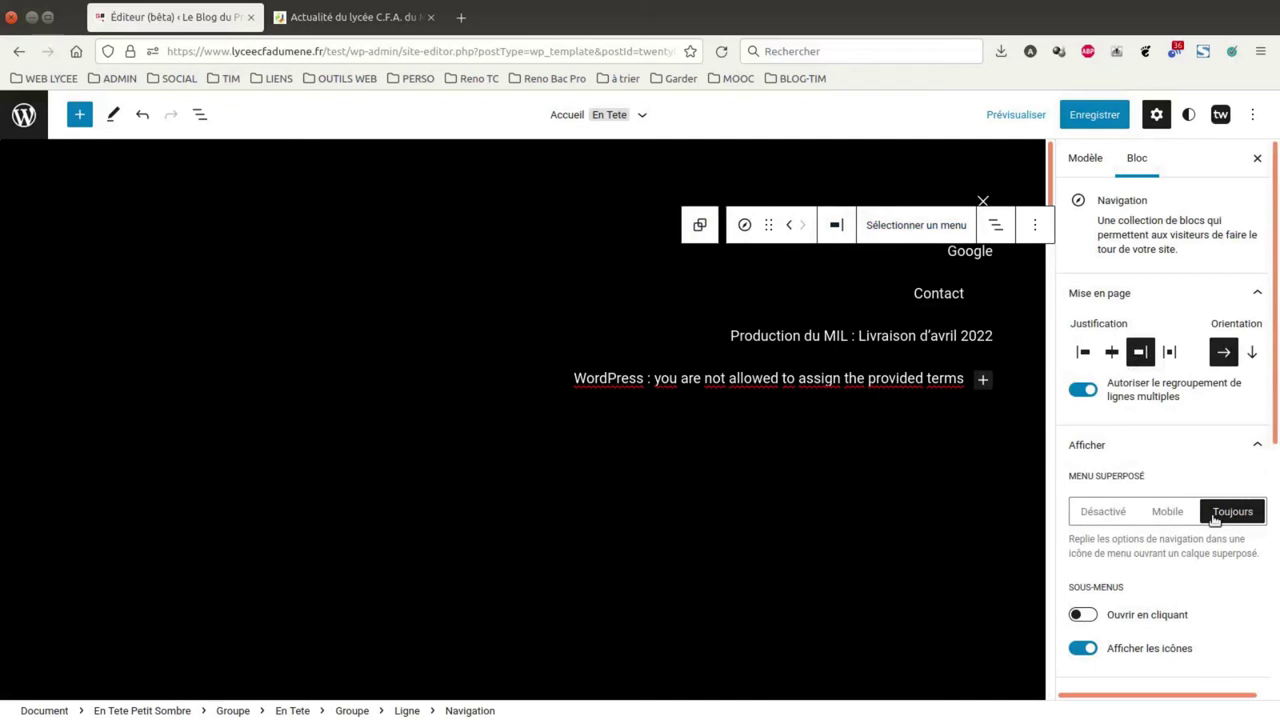
{"action": "left_click", "coordinate": [1110, 516]}
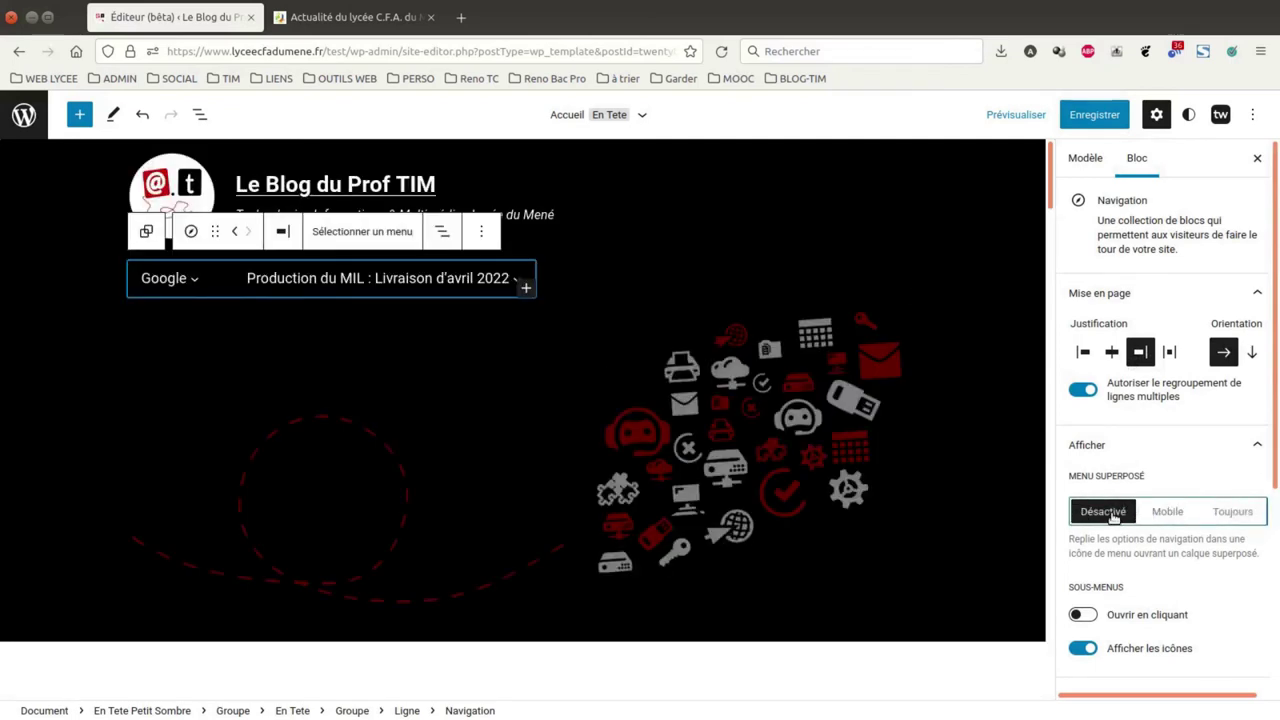
{"action": "mouse_move", "coordinate": [371, 287]}
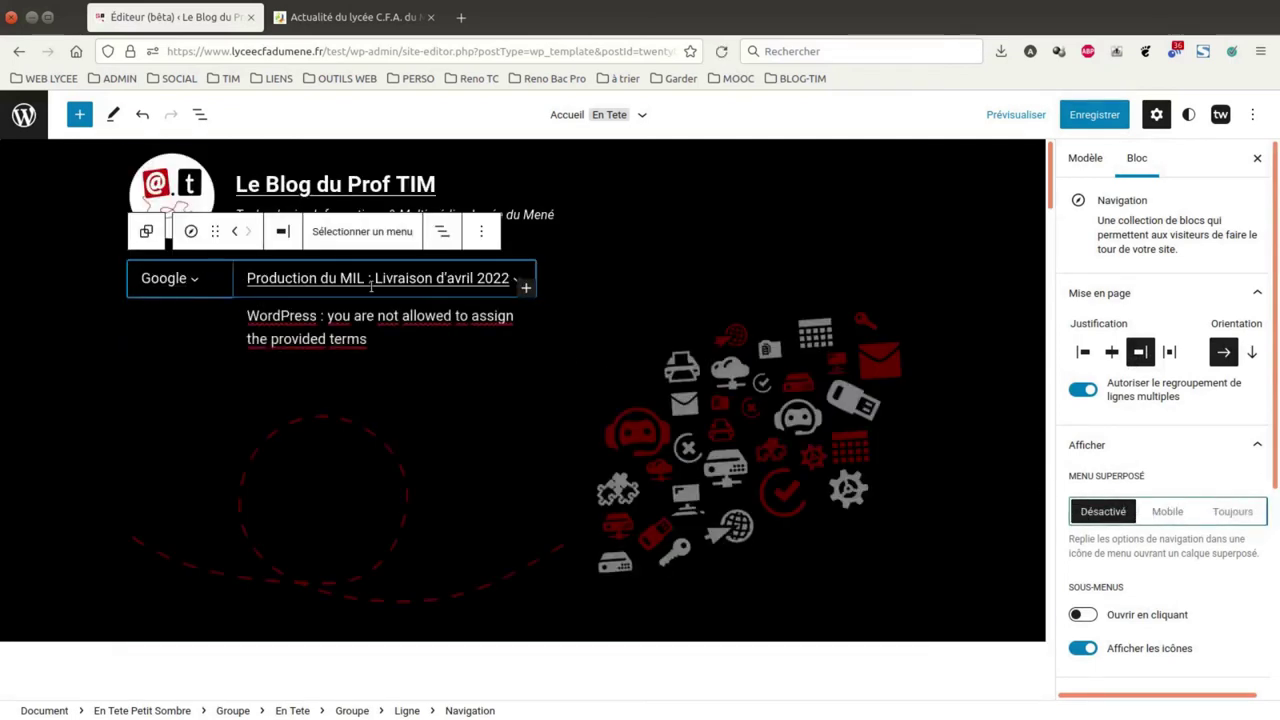
{"action": "mouse_move", "coordinate": [182, 279]}
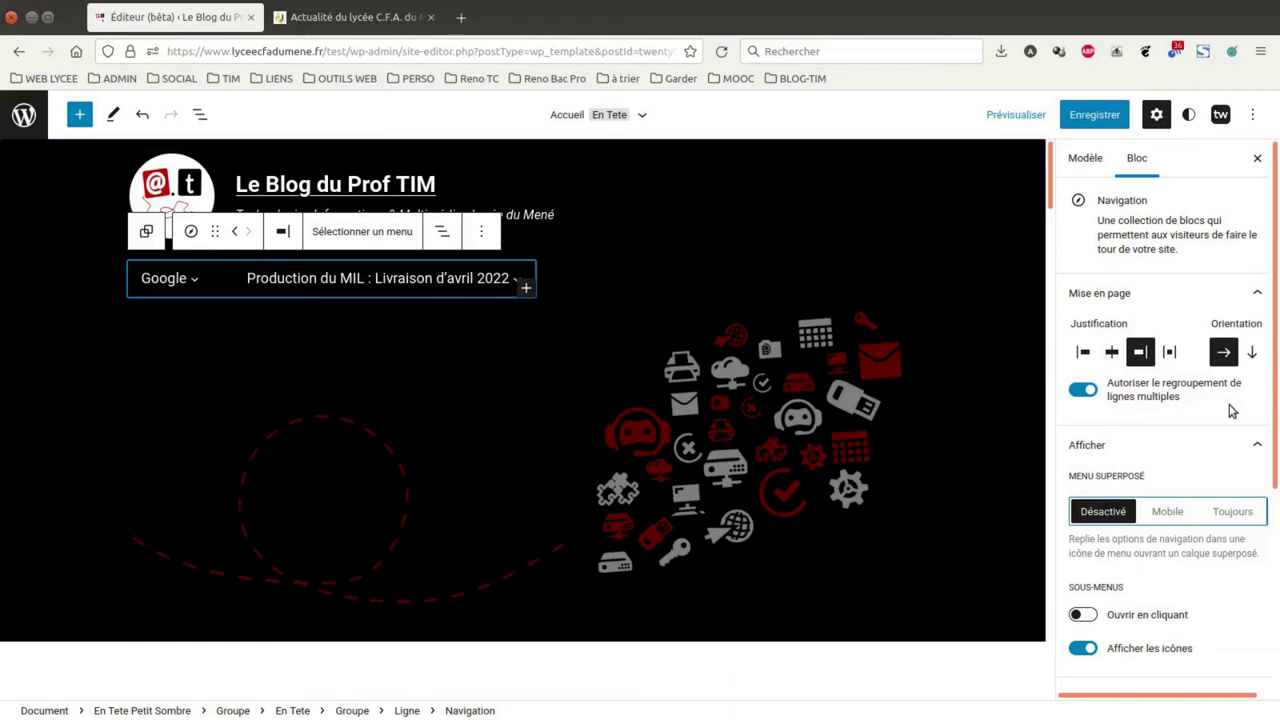
Set the Navigation block's orientation to vertical and save the header and both navigation menus
{"action": "left_click", "coordinate": [1250, 352]}
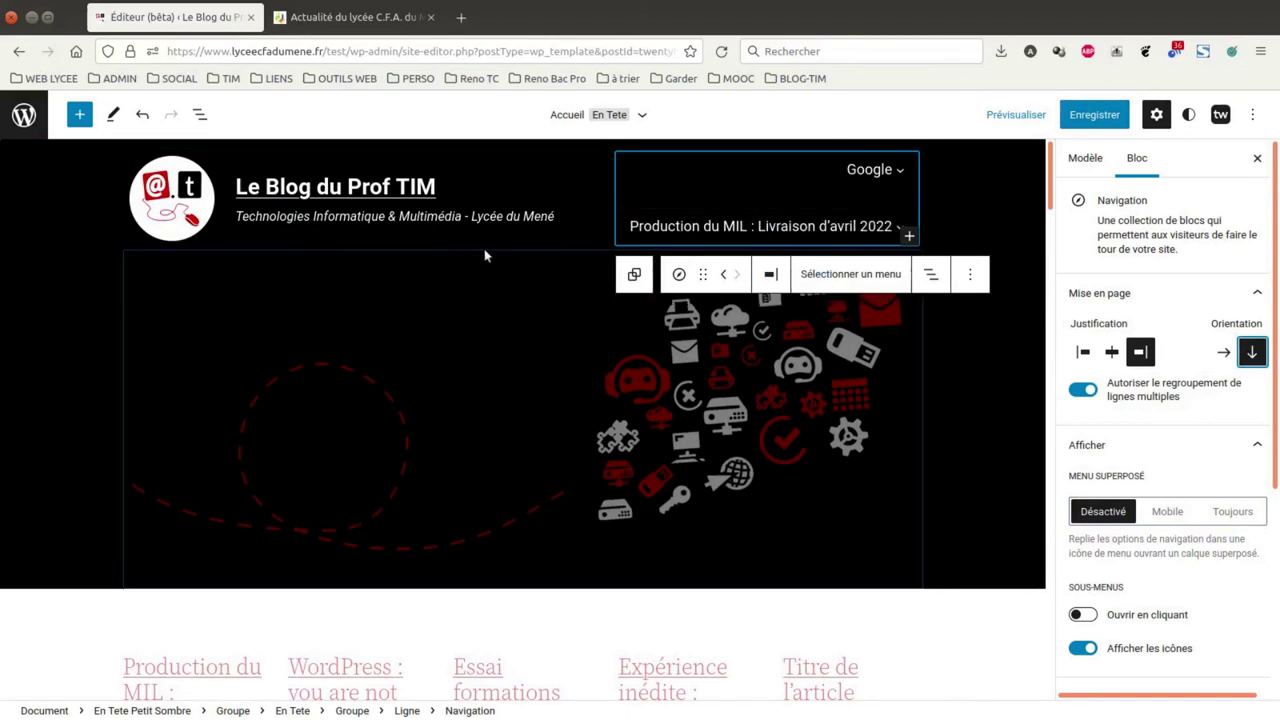
{"action": "left_click", "coordinate": [1098, 116]}
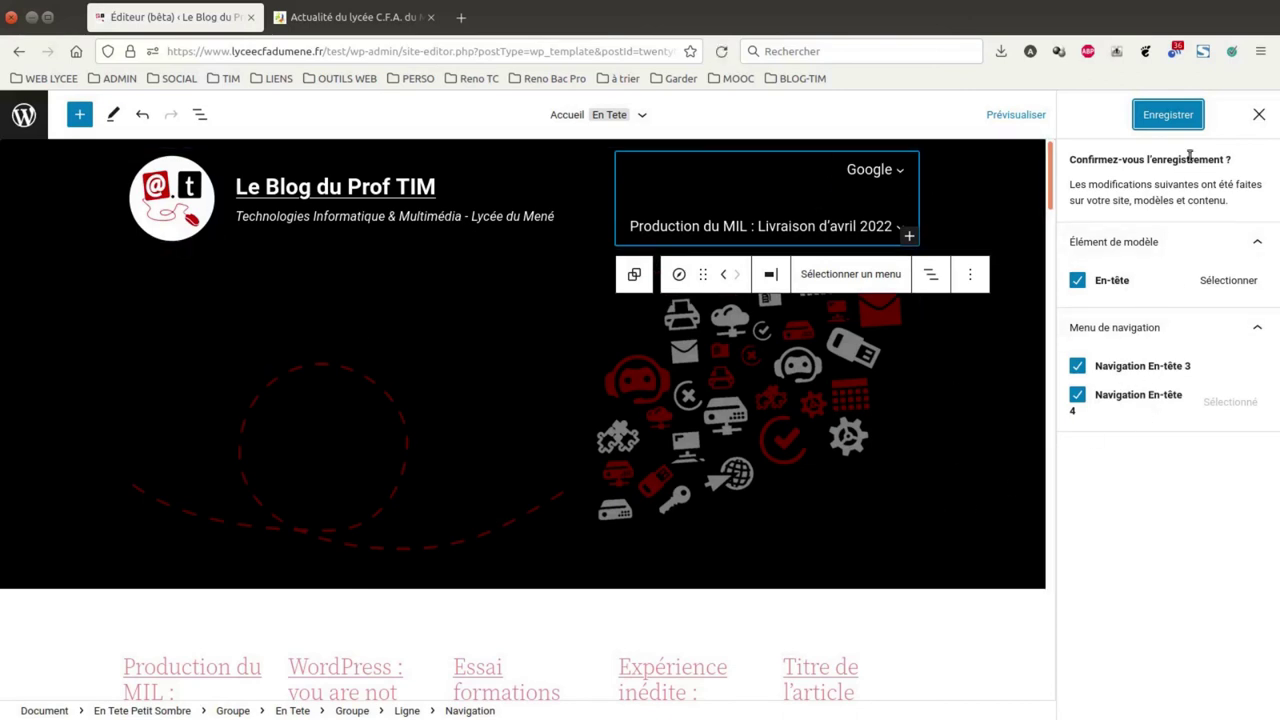
{"action": "left_click", "coordinate": [1168, 115]}
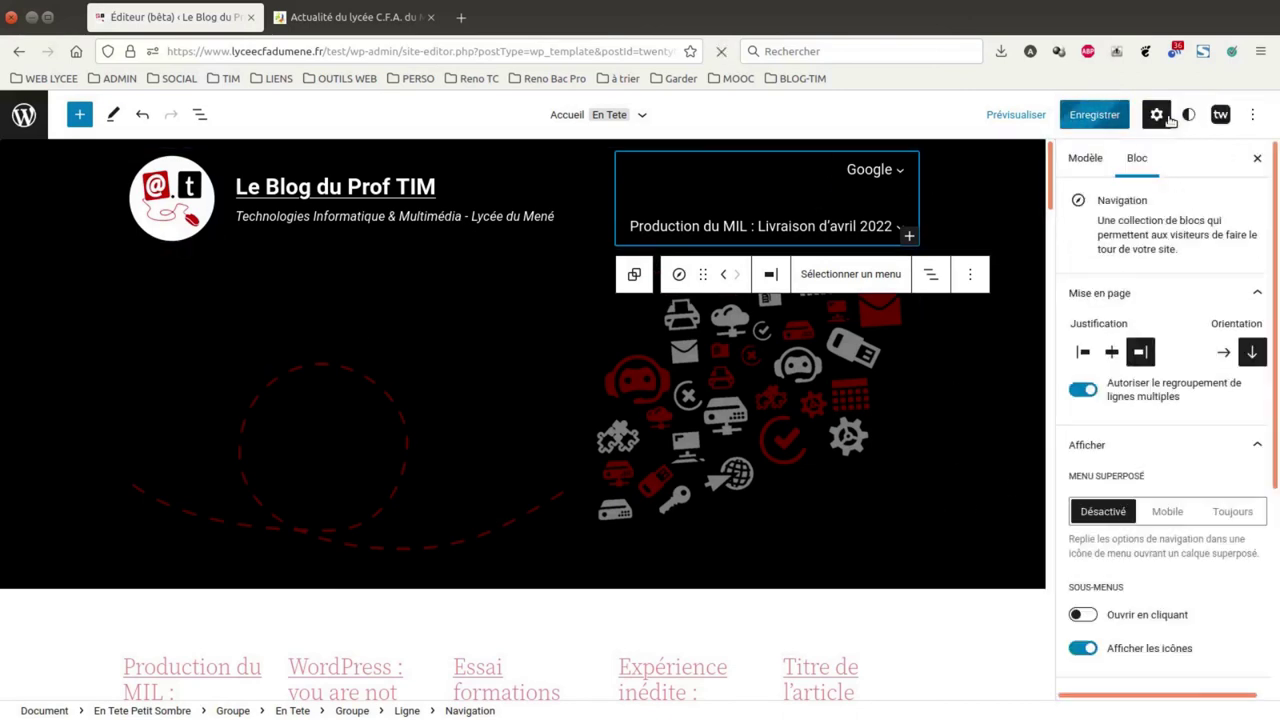
View the published site, check both header submenus, and return to the site editor
{"action": "left_click", "coordinate": [990, 112]}
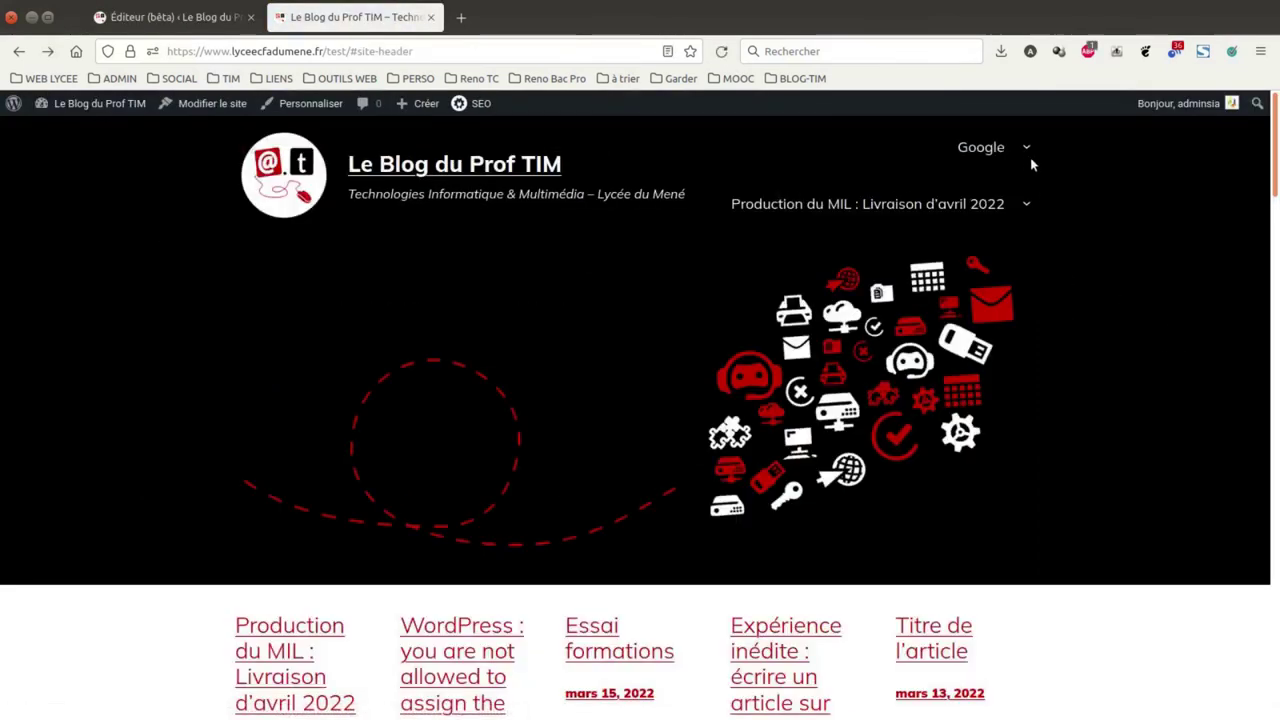
{"action": "mouse_move", "coordinate": [1024, 150]}
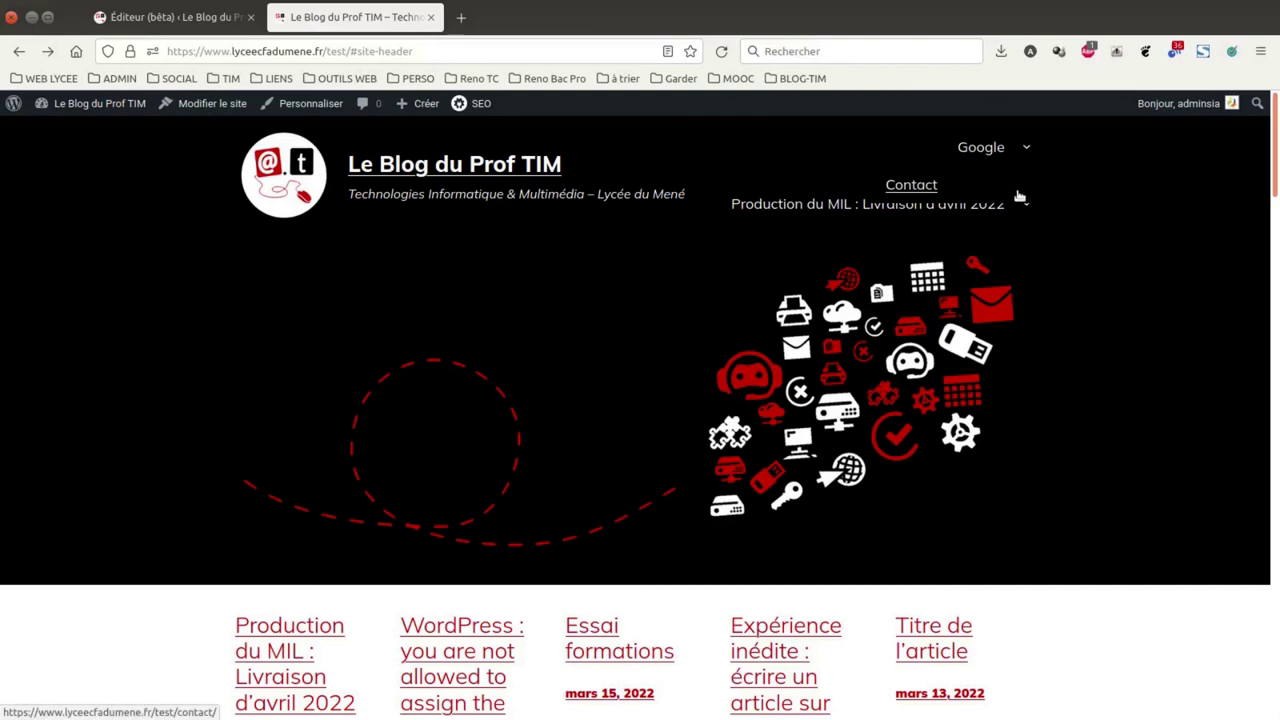
{"action": "mouse_move", "coordinate": [1028, 206]}
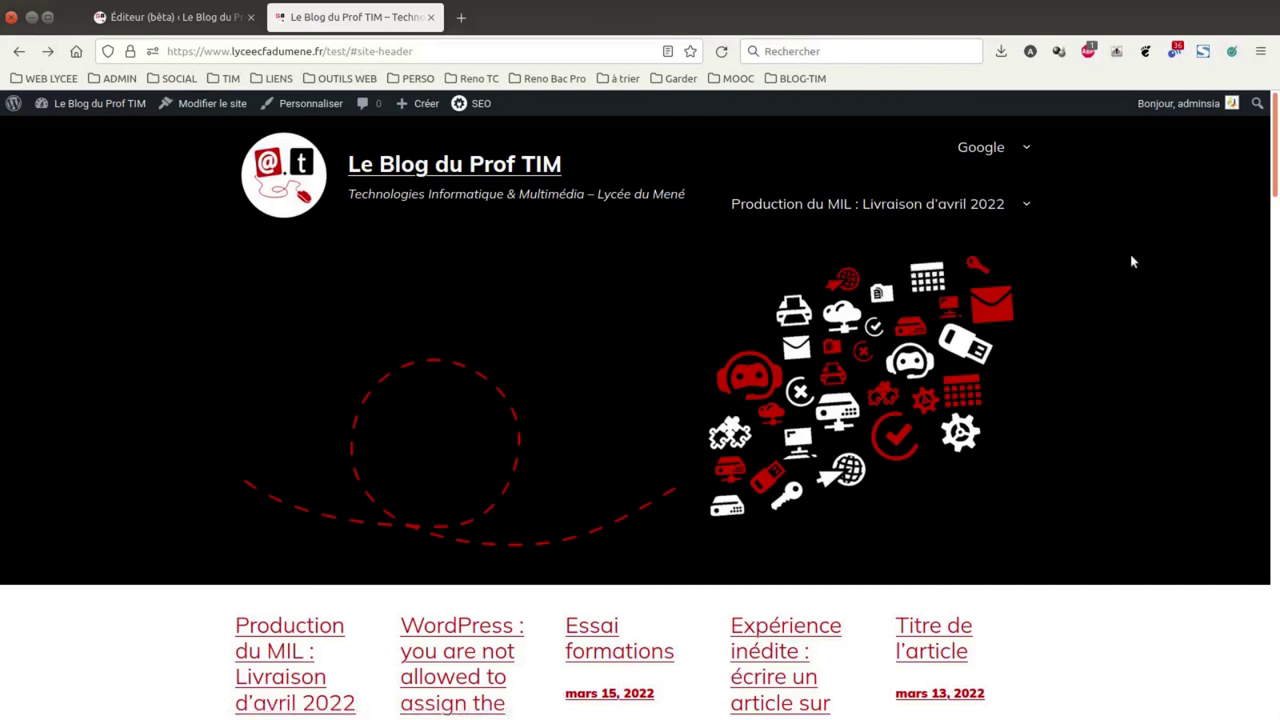
{"action": "left_click", "coordinate": [190, 20]}
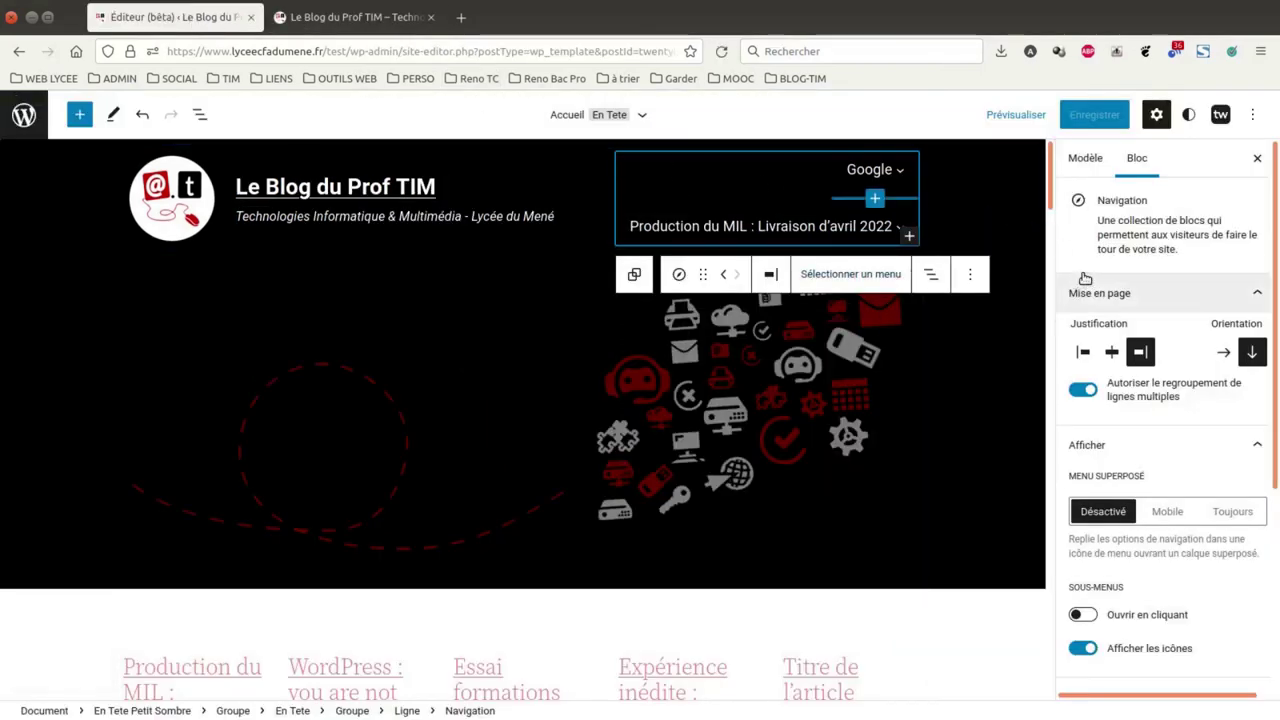
Insert a Navigation block directly below the Grille-articles block on the Accueil template and assign it the existing "Navigation En-tête 4" menu
{"action": "scroll", "coordinate": [1033, 520], "scroll_direction": "down", "scroll_amount": 3}
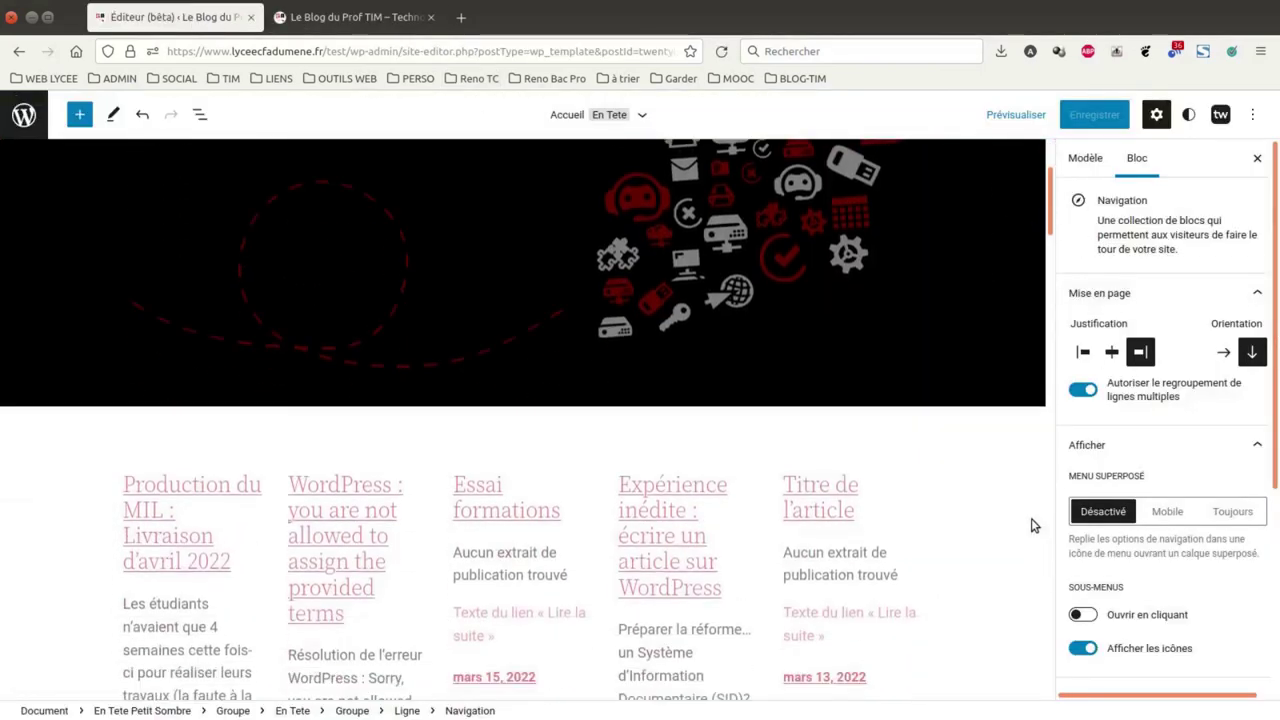
{"action": "scroll", "coordinate": [1032, 525], "scroll_direction": "down", "scroll_amount": 13}
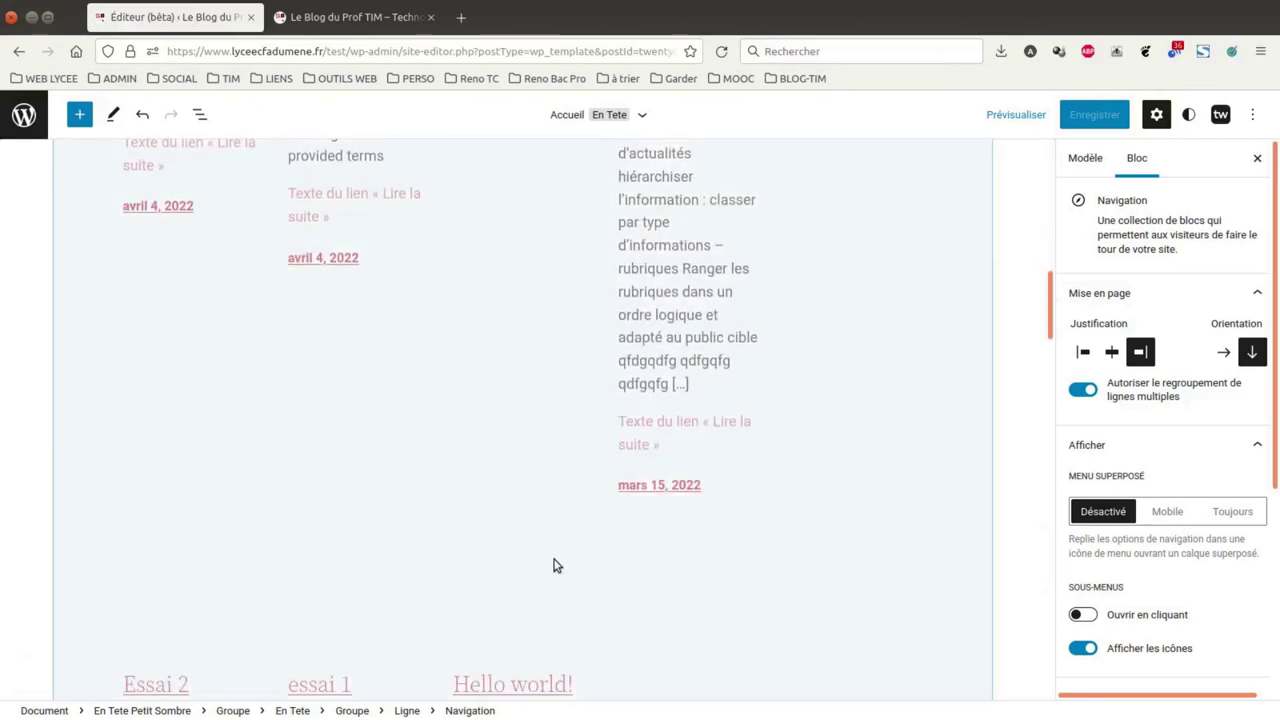
{"action": "left_click", "coordinate": [590, 561]}
{"action": "scroll", "coordinate": [740, 566], "scroll_direction": "down", "scroll_amount": 9}
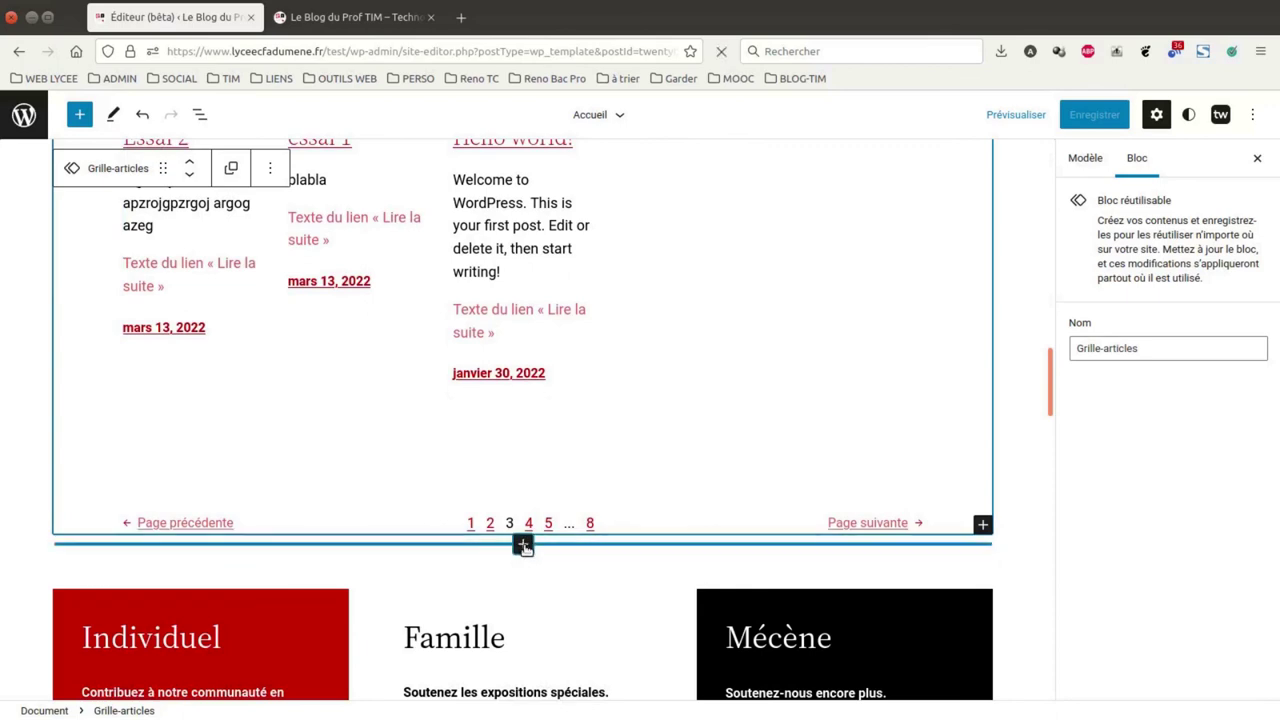
{"action": "left_click", "coordinate": [522, 545]}
{"action": "type", "text": "navigat"}
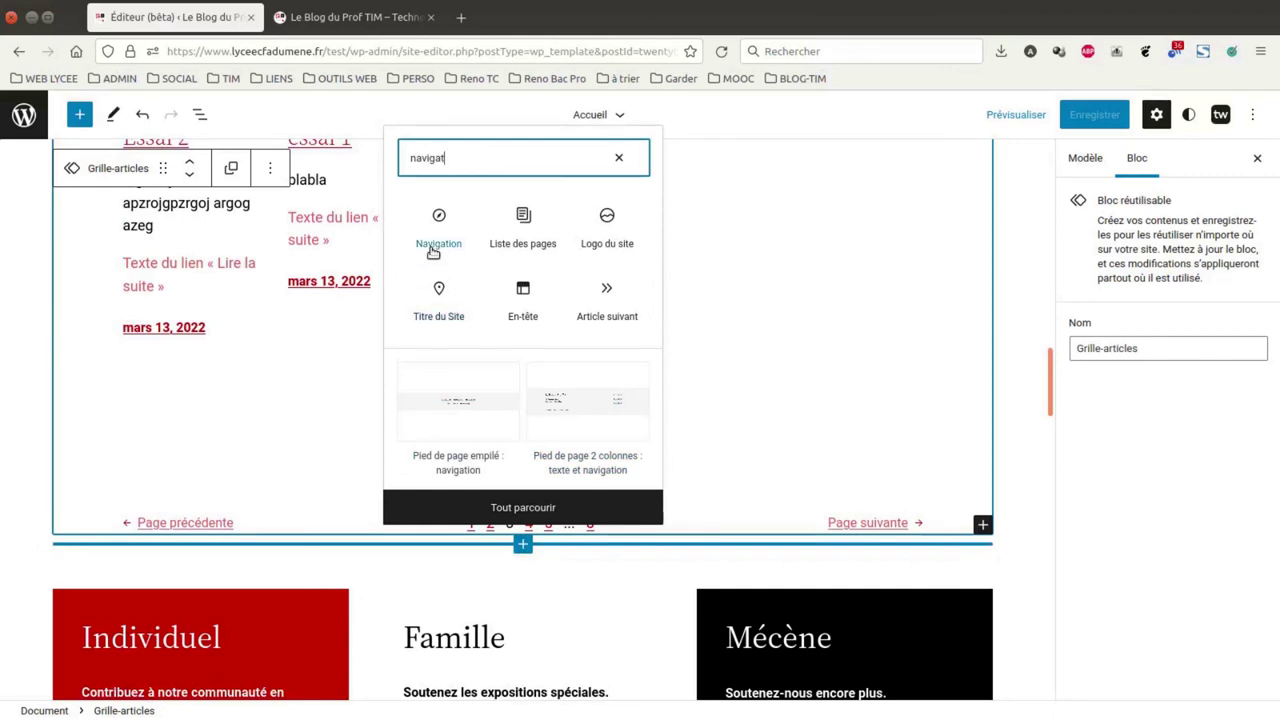
{"action": "left_click", "coordinate": [433, 250]}
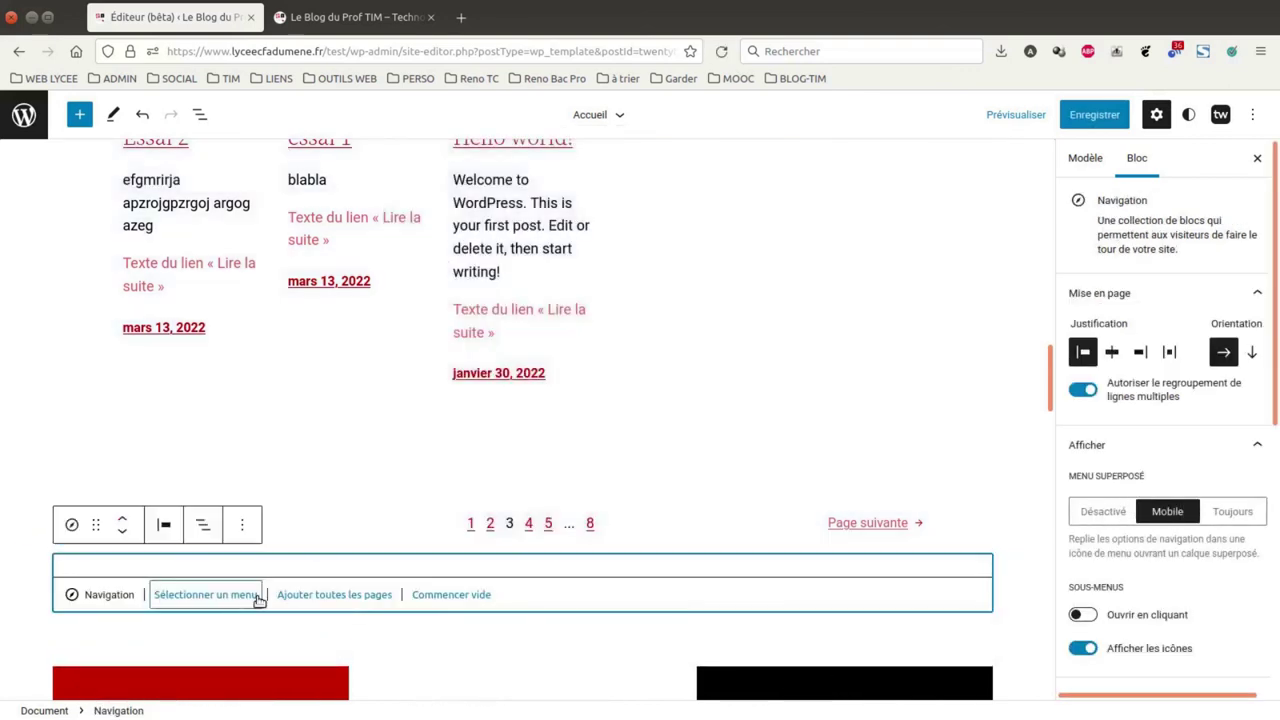
{"action": "left_click", "coordinate": [205, 596]}
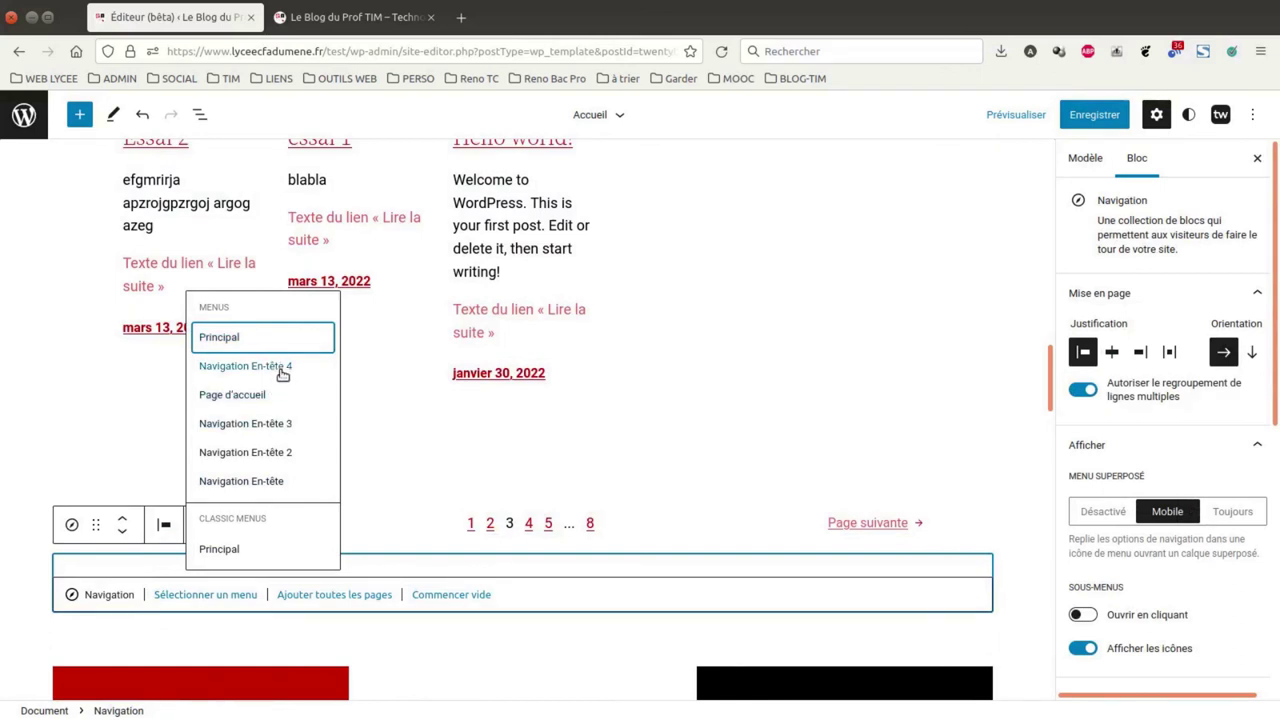
{"action": "left_click", "coordinate": [282, 370]}
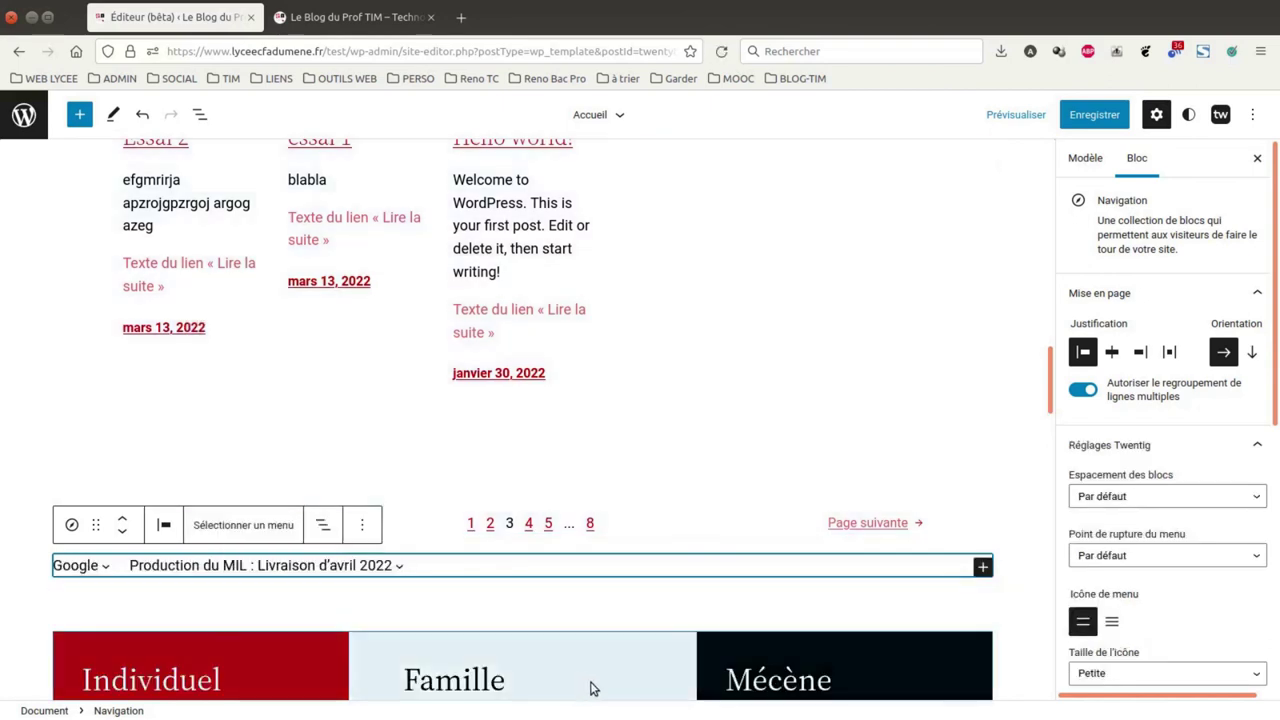